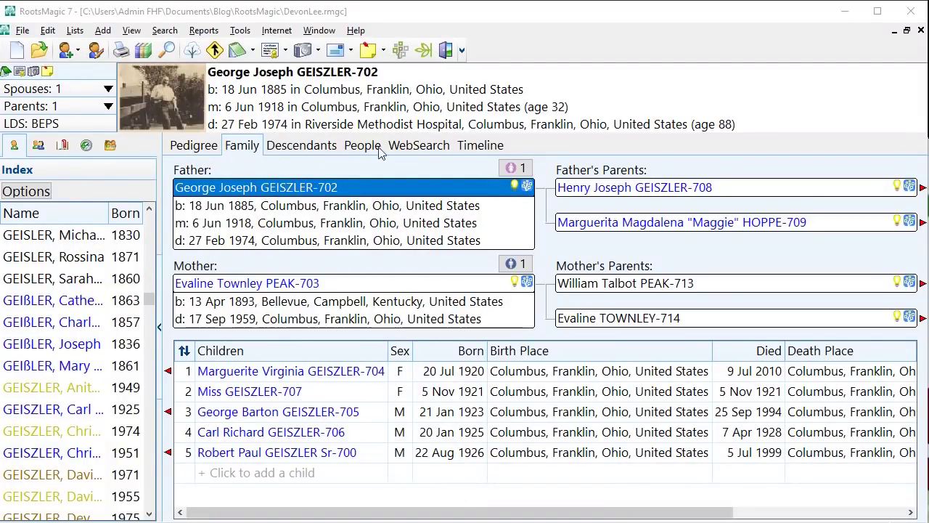
# Compare the selected man's Pedigree and Family views, and browse his Timeline view
pyautogui.click(208, 148)
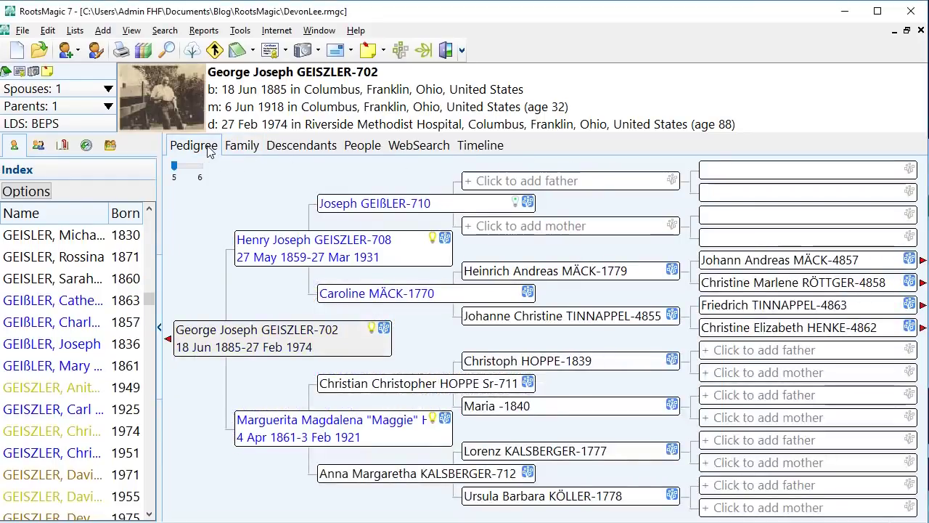
pyautogui.click(246, 149)
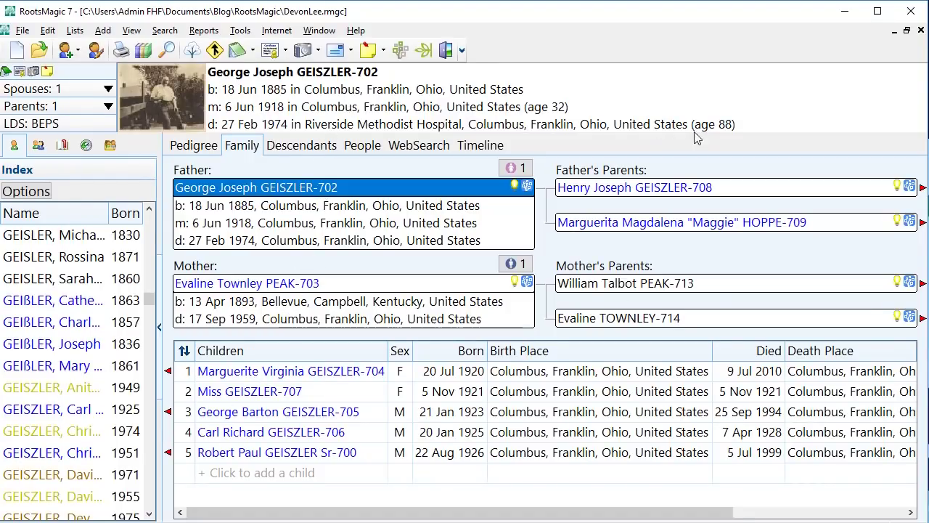
pyautogui.click(488, 150)
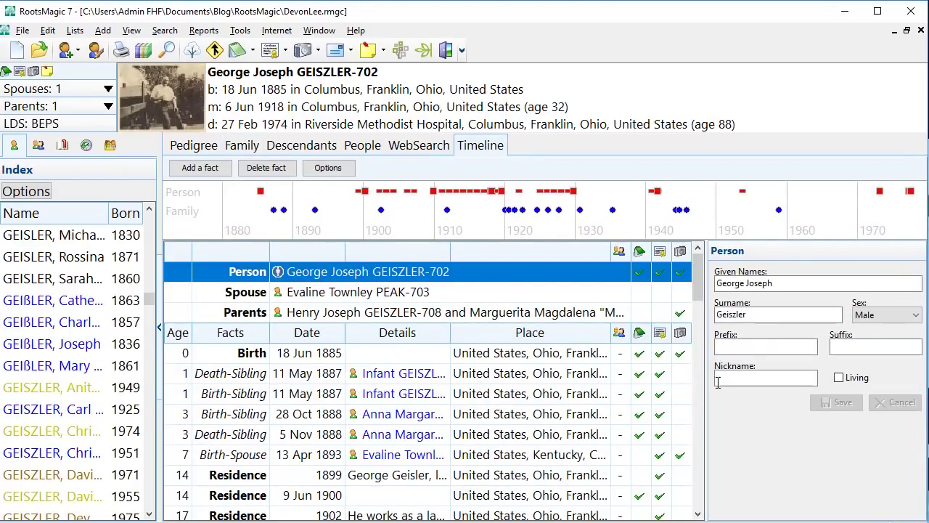
pyautogui.scroll(-2, 671, 438)
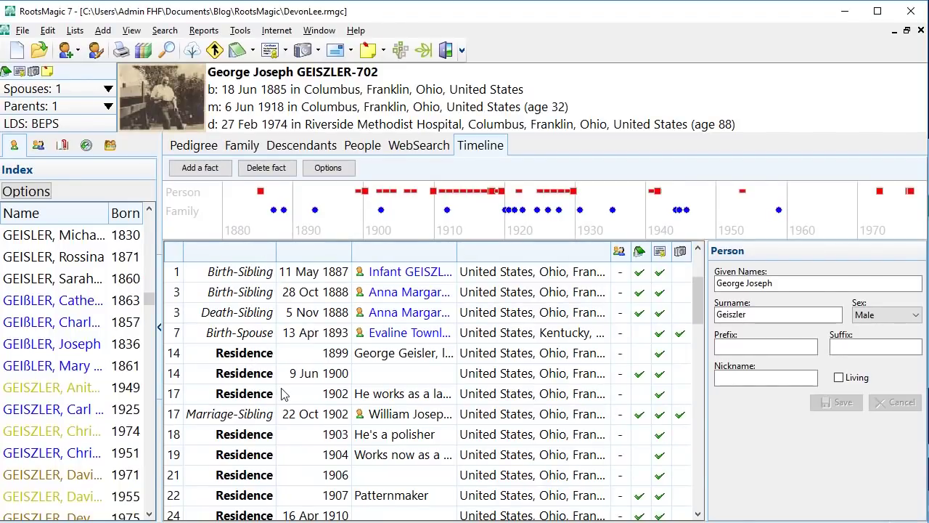
pyautogui.scroll(3, 246, 359)
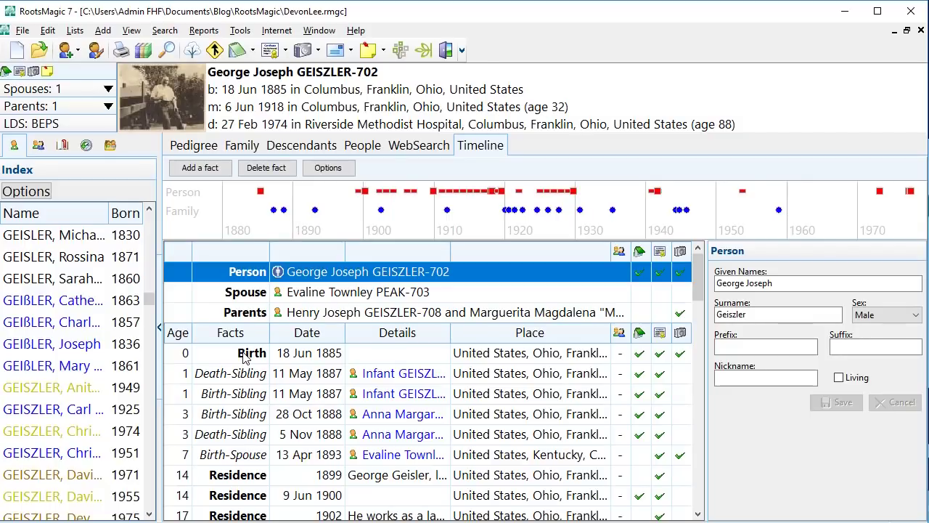
# Review the man's own timeline facts: the birth, 1899 residence, 27 Apr 1942 military, death and burial entries
pyautogui.click(246, 354)
pyautogui.click(234, 474)
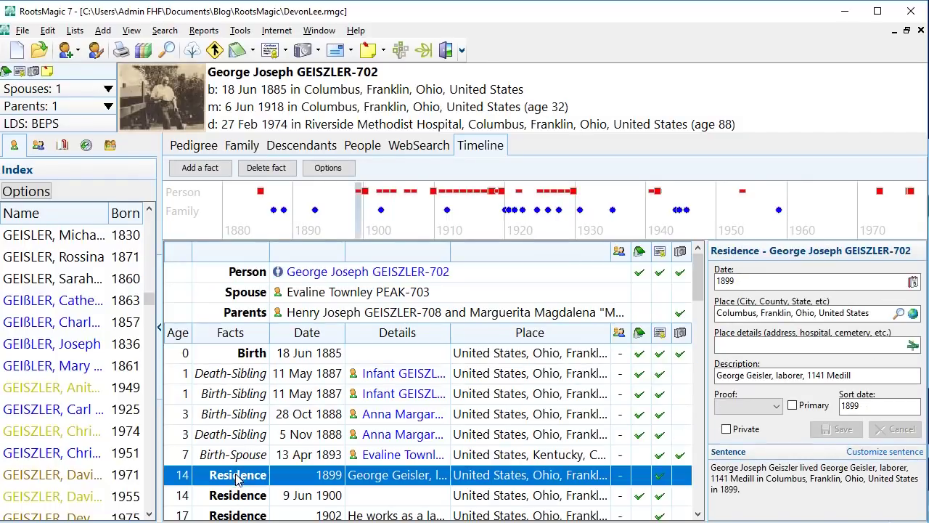
pyautogui.scroll(-4, 316, 504)
pyautogui.scroll(-5, 299, 475)
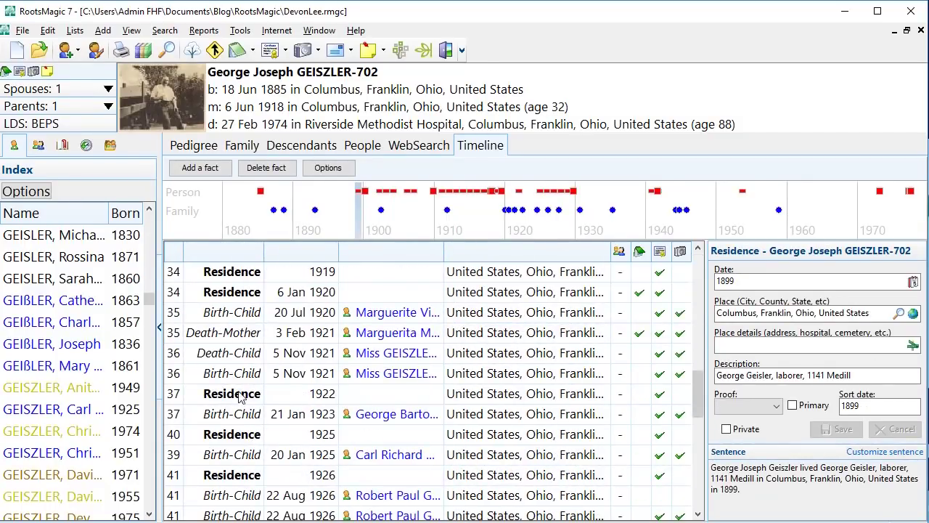
pyautogui.scroll(-4, 254, 407)
pyautogui.click(244, 356)
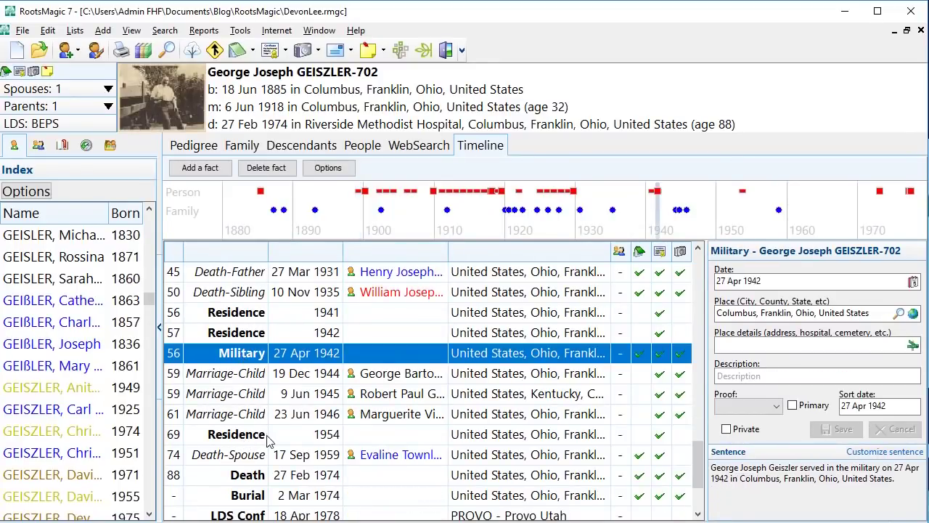
pyautogui.scroll(-2, 269, 445)
pyautogui.click(254, 377)
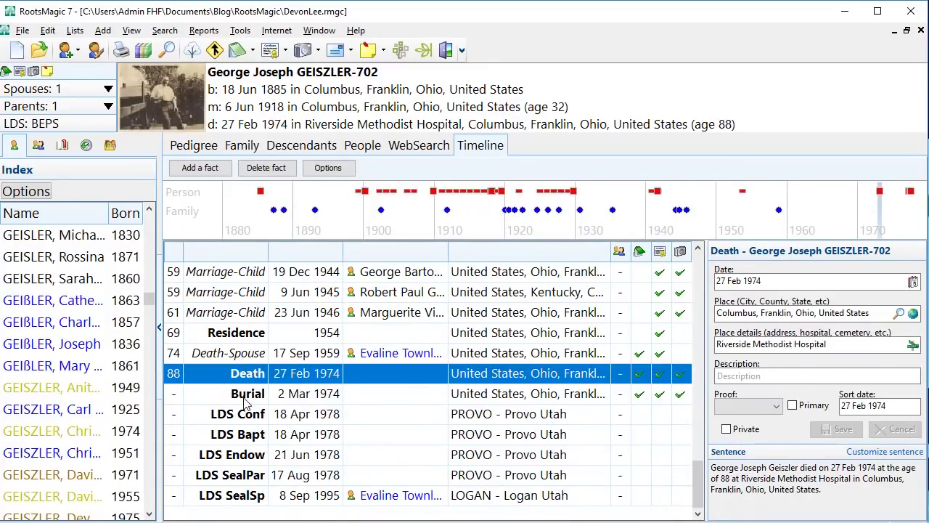
pyautogui.click(245, 397)
pyautogui.scroll(8, 240, 472)
pyautogui.scroll(3, 249, 438)
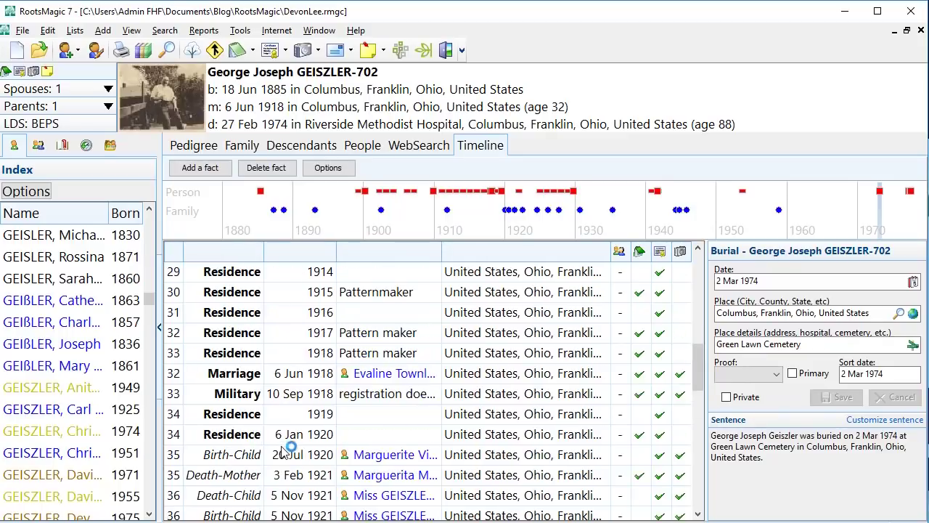
pyautogui.scroll(9, 289, 452)
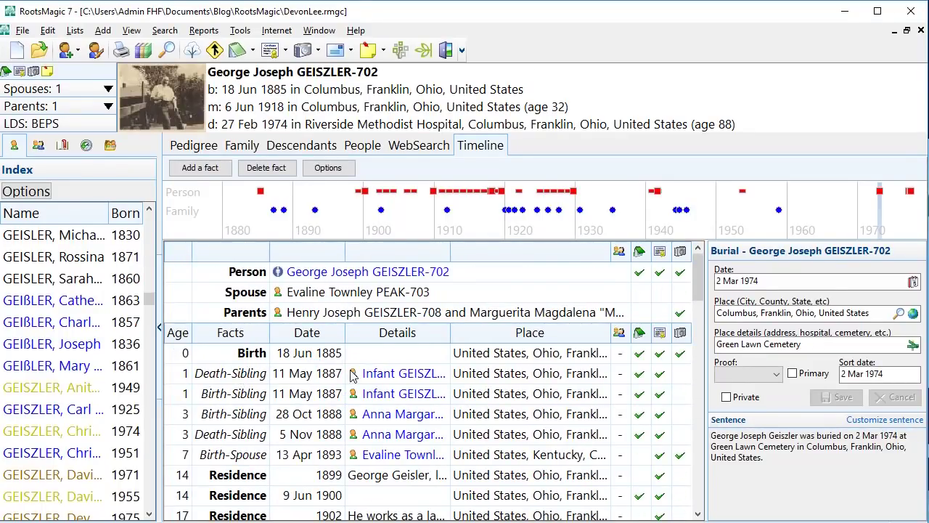
# Review the details of the early family events in the timeline, covering the siblings' births and deaths and the spouse's birth
pyautogui.click(239, 378)
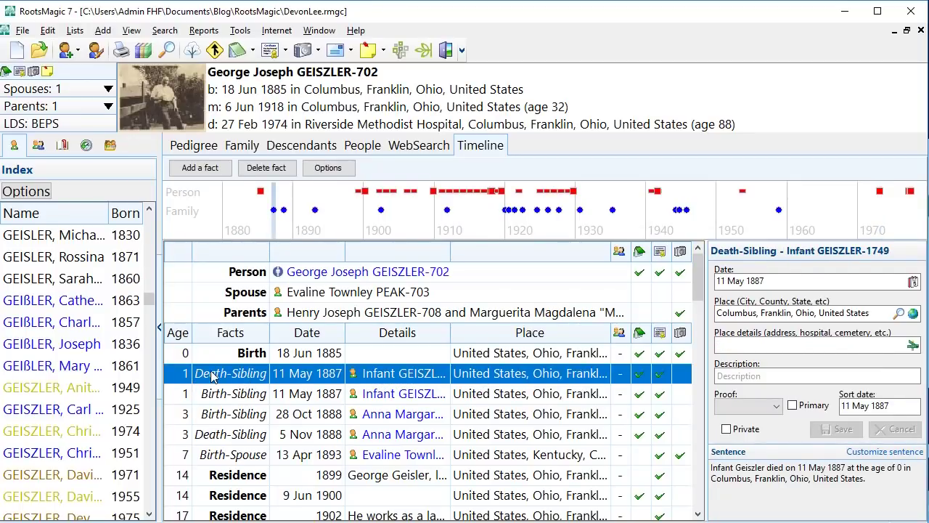
pyautogui.click(245, 405)
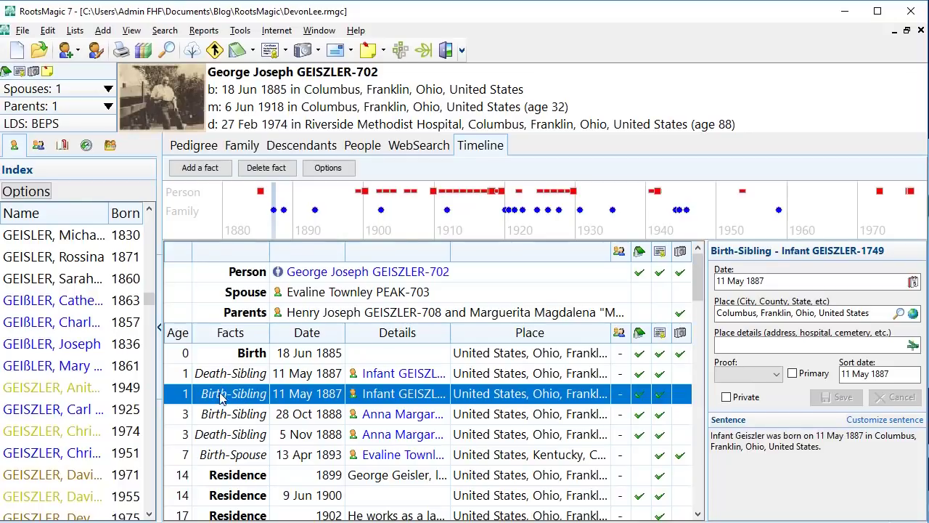
pyautogui.click(308, 420)
pyautogui.click(308, 439)
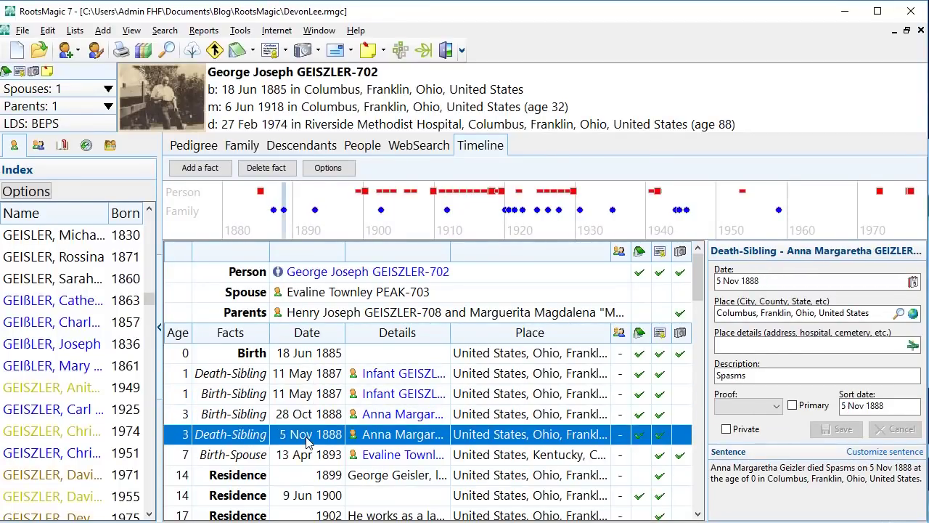
pyautogui.click(293, 457)
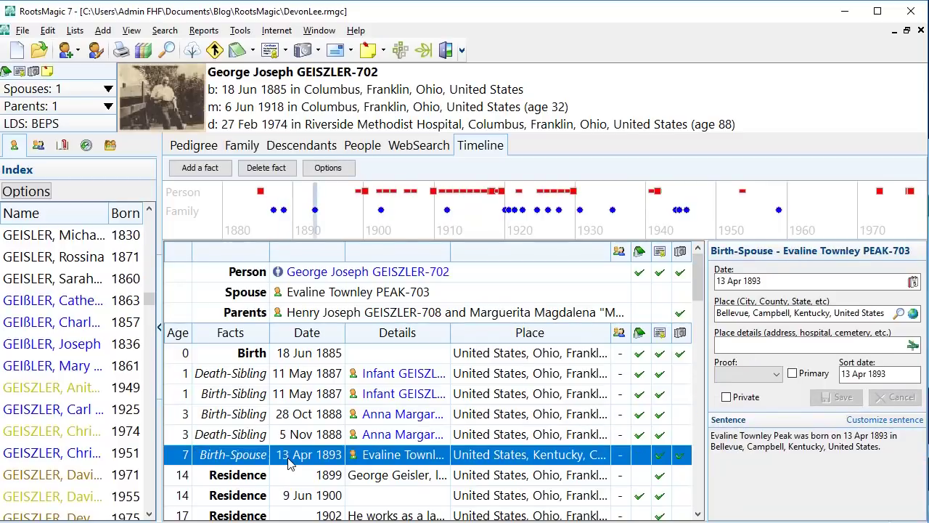
# Review the sibling's 5 Mar 1912 marriage, the youngest son's birth and the father's 27 Mar 1931 death in the timeline
pyautogui.scroll(-6, 303, 485)
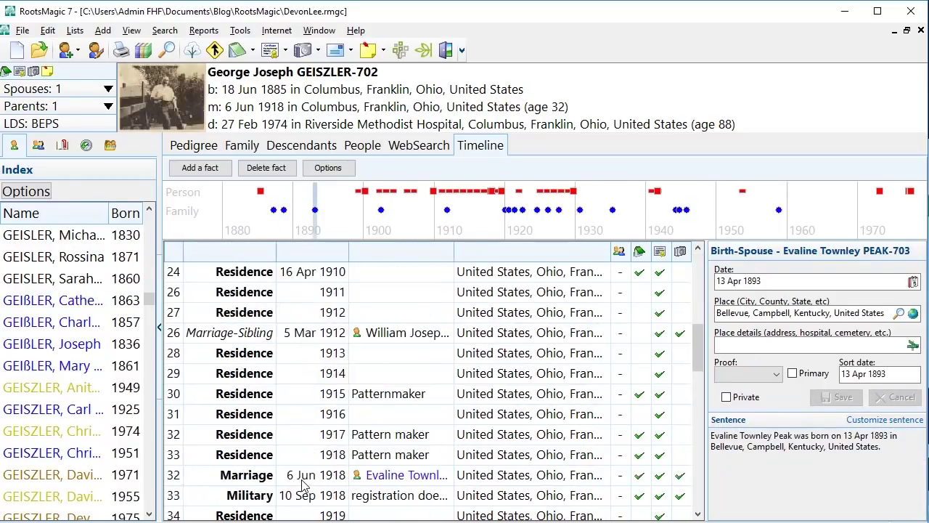
pyautogui.click(299, 336)
pyautogui.scroll(-5, 304, 465)
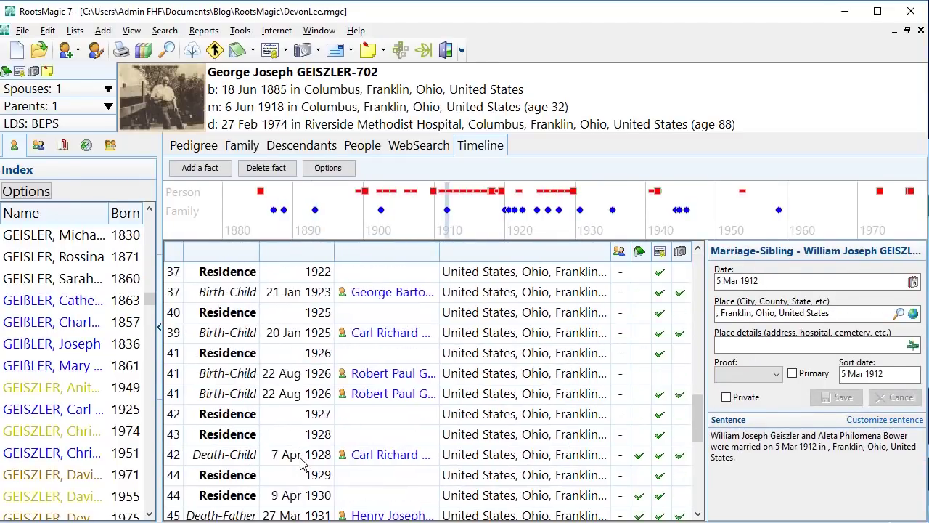
pyautogui.click(284, 376)
pyautogui.scroll(-2, 289, 467)
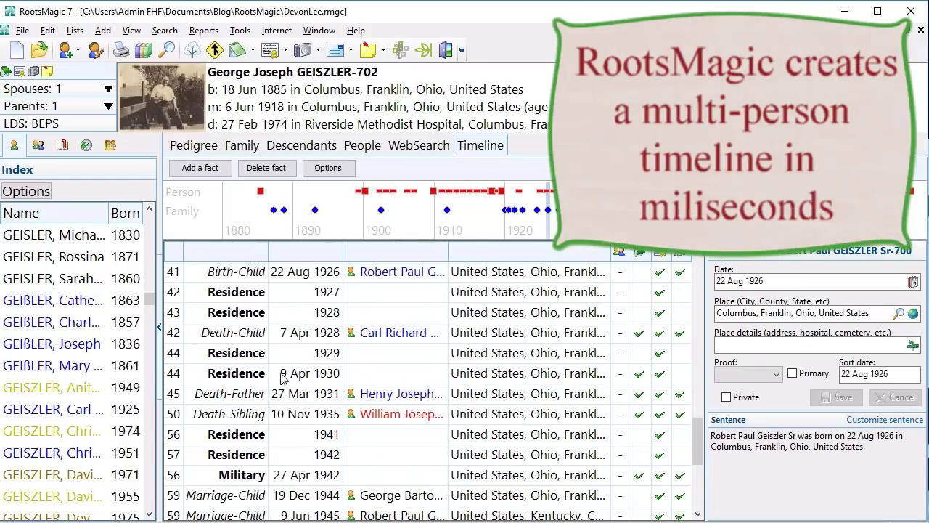
pyautogui.click(290, 394)
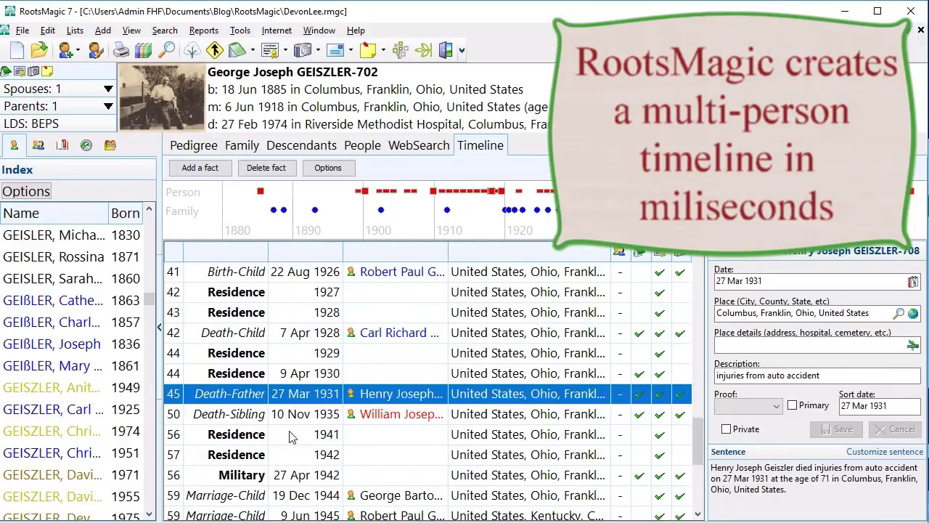
# Go back to the start of the timeline and check the first sibling death and the spouse's birth entry
pyautogui.scroll(10, 289, 436)
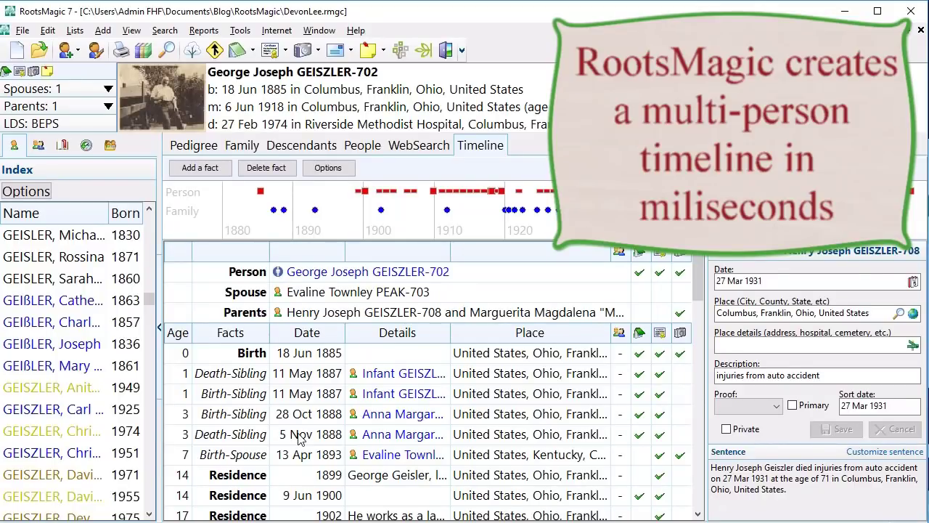
pyautogui.click(333, 372)
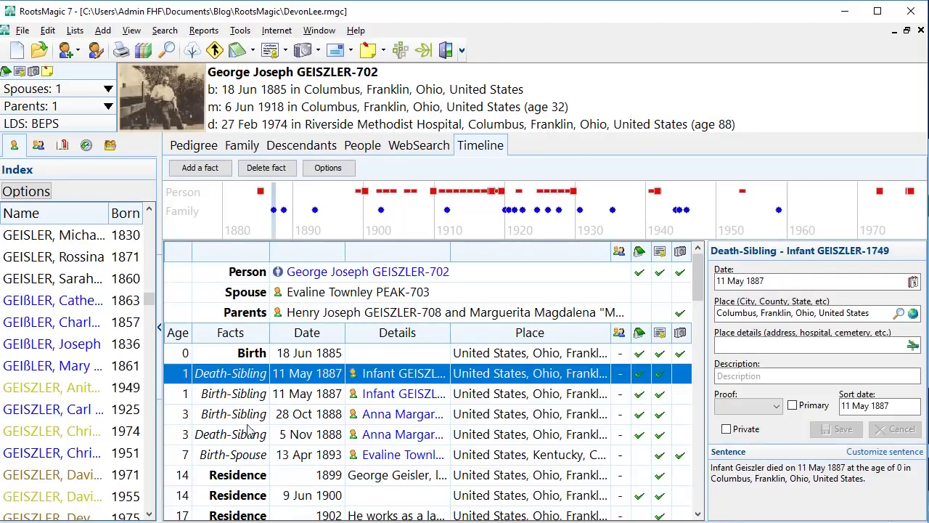
pyautogui.click(326, 457)
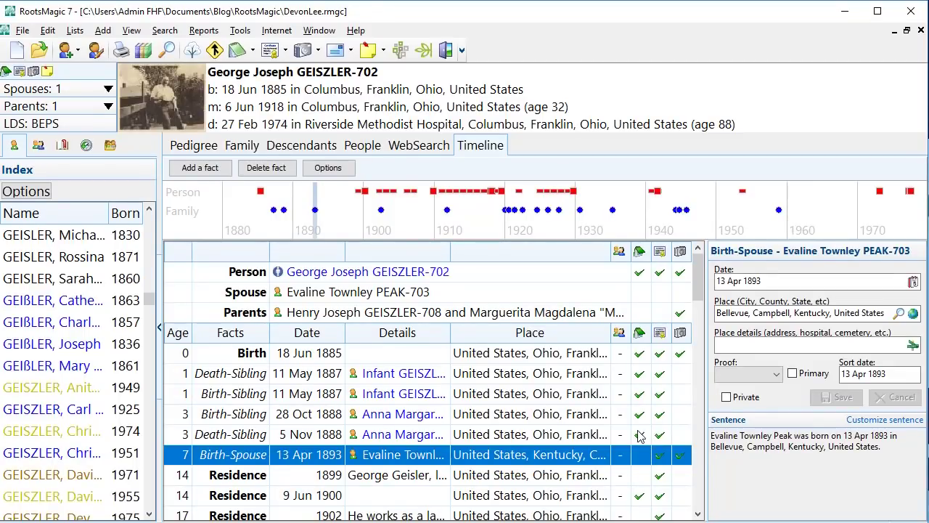
# Read the note and the source citations attached to the sibling's death on 5 Nov 1888
pyautogui.moveTo(639, 438)
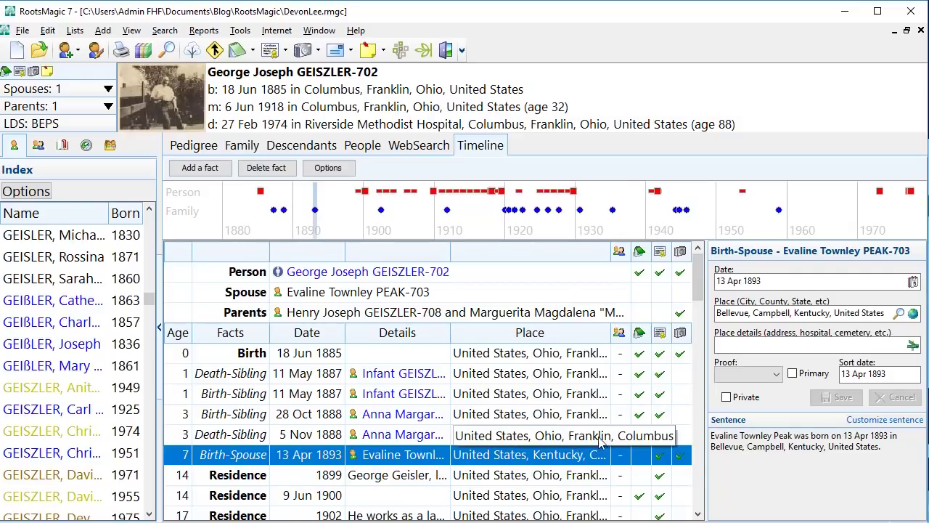
pyautogui.click(641, 439)
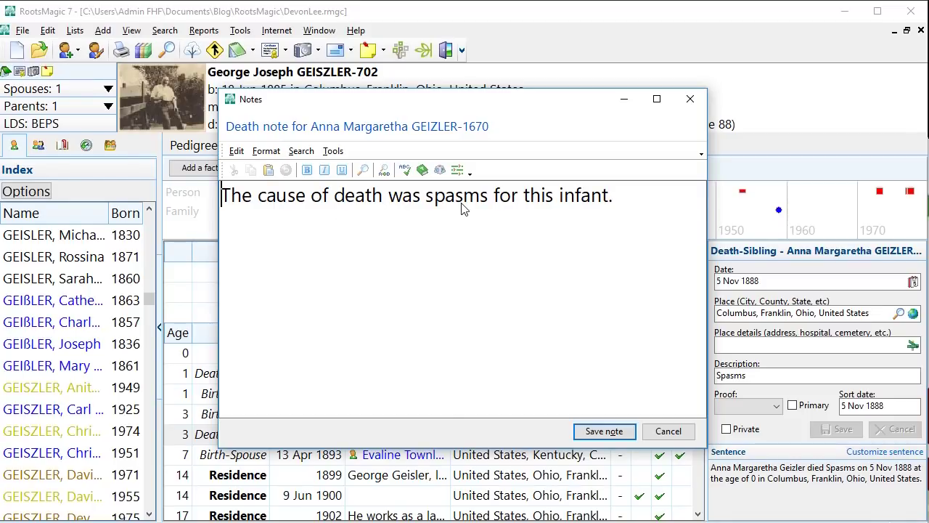
pyautogui.click(626, 436)
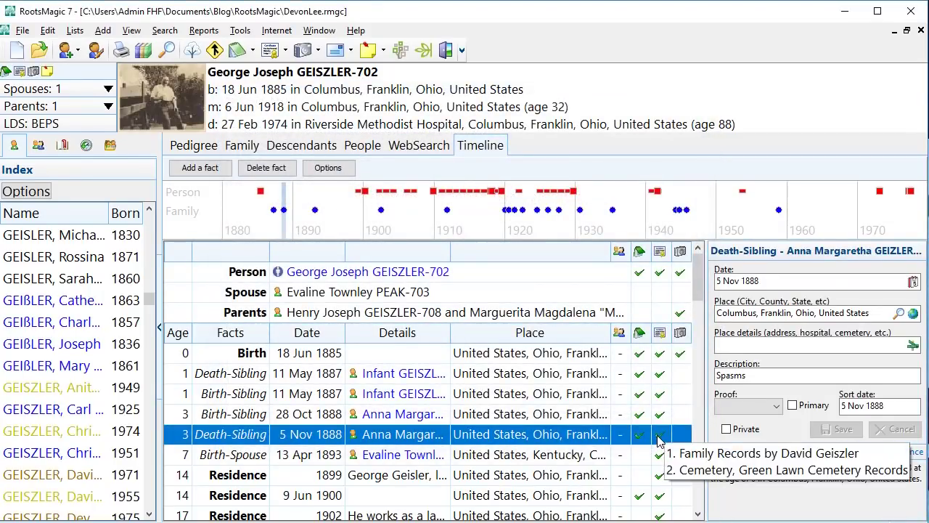
pyautogui.click(659, 439)
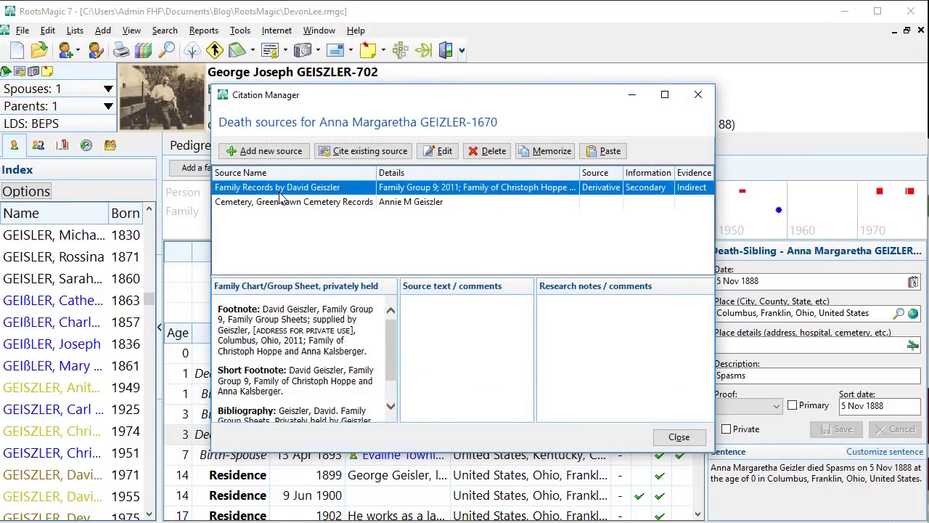
pyautogui.click(679, 437)
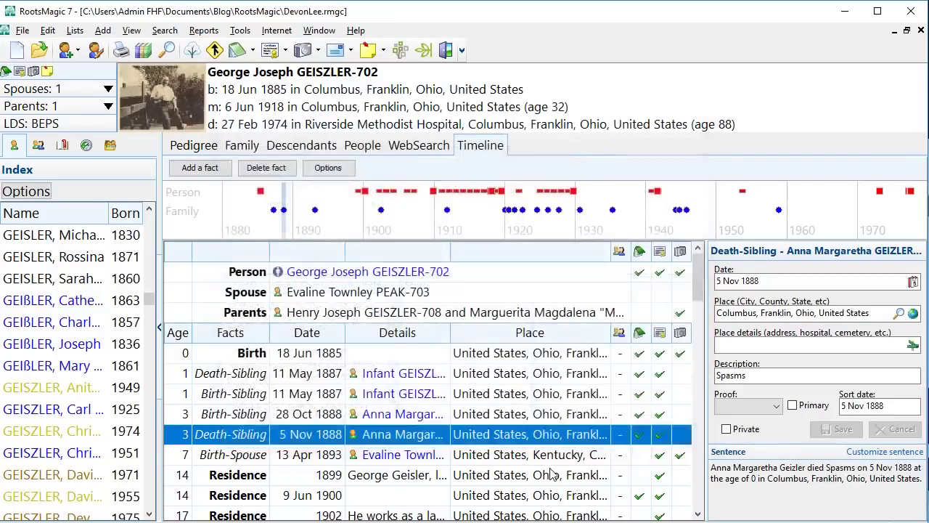
# Read the note and the source citation attached to the 1918 pattern maker residence fact
pyautogui.scroll(-4, 551, 473)
pyautogui.scroll(-2, 581, 464)
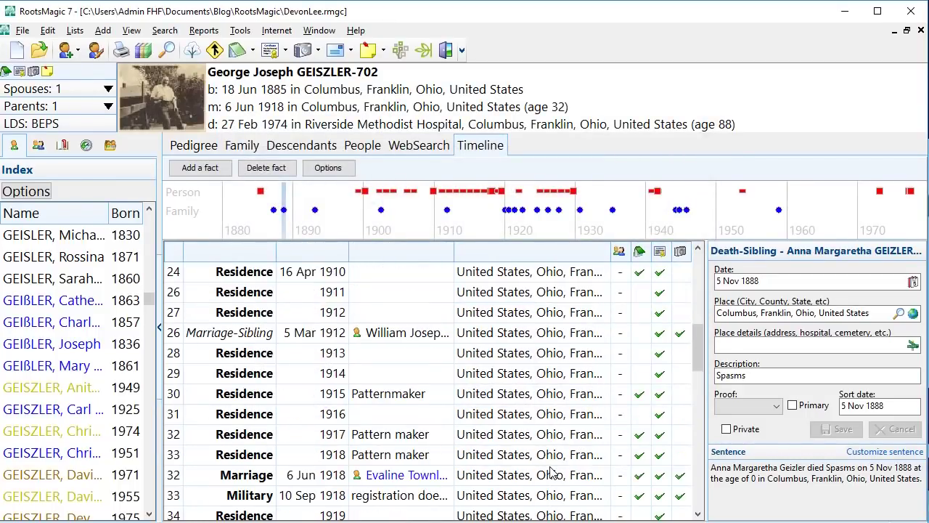
pyautogui.doubleClick(639, 458)
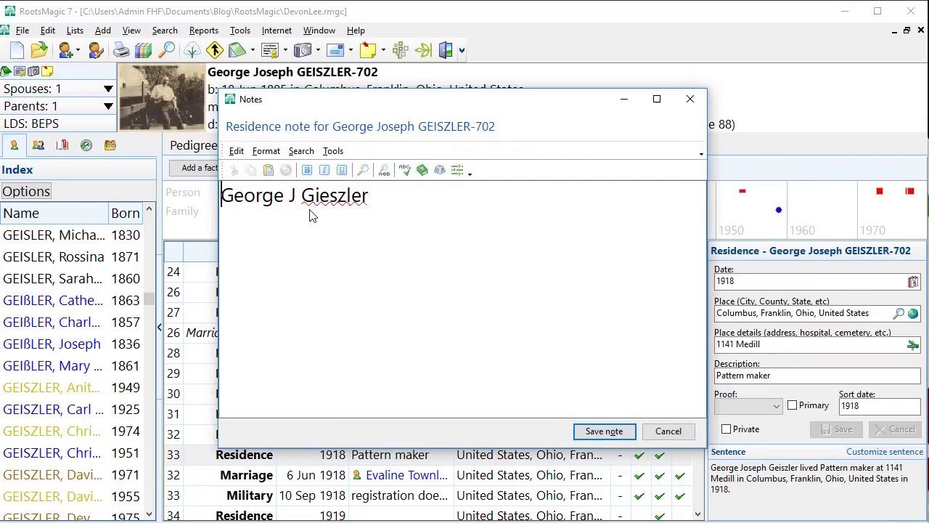
pyautogui.doubleClick(328, 198)
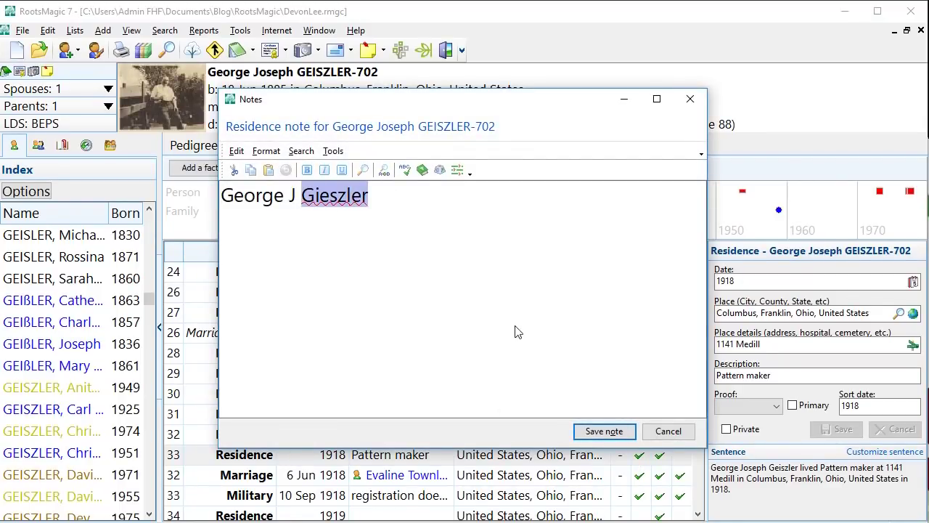
pyautogui.click(603, 432)
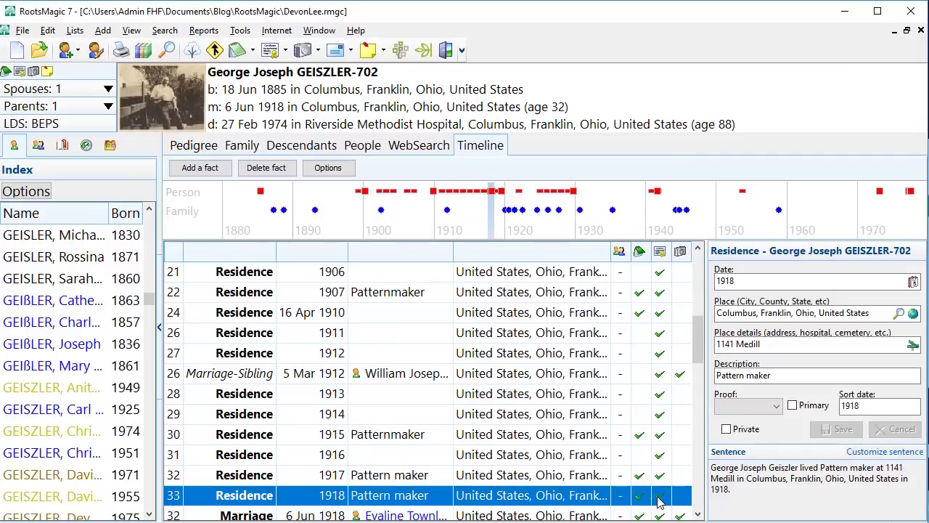
pyautogui.doubleClick(658, 496)
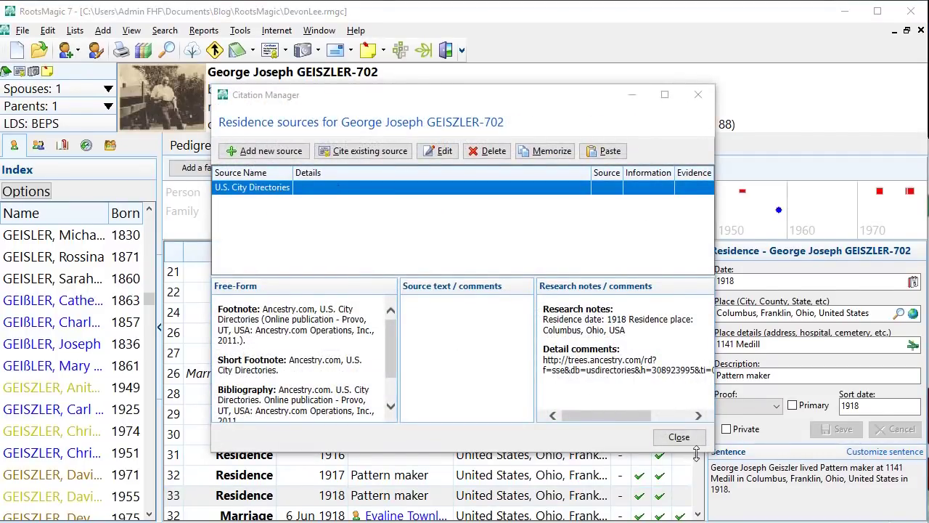
pyautogui.click(679, 436)
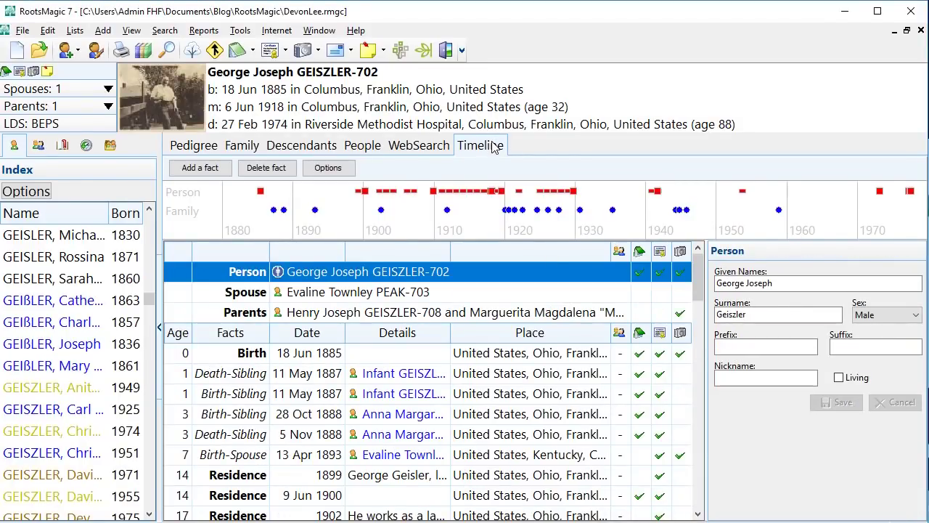
# Return to the Family view and open the father's record in the Edit Person window
pyautogui.click(242, 147)
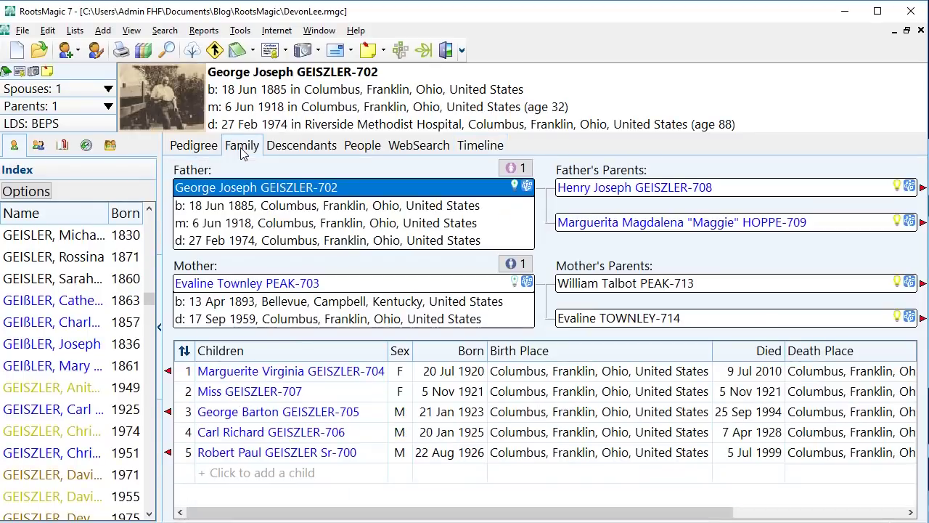
pyautogui.doubleClick(274, 188)
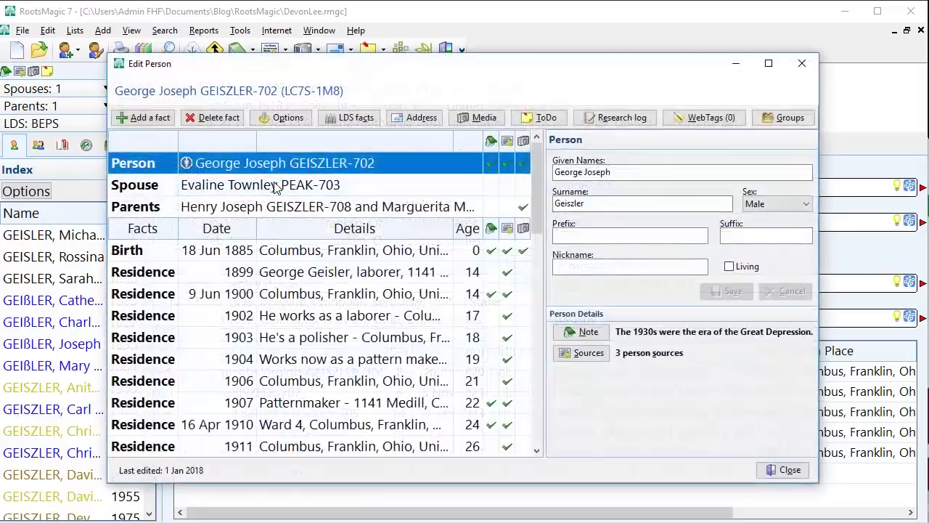
# Open the father's media album and inspect the family Bible, birth certificate, WW I and WW II registration items and their tags
pyautogui.click(480, 118)
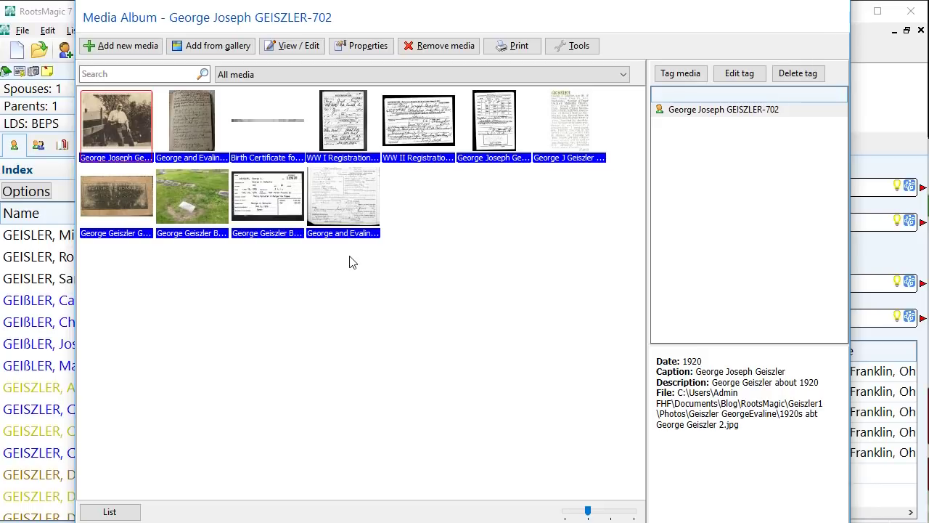
pyautogui.click(182, 119)
pyautogui.click(274, 127)
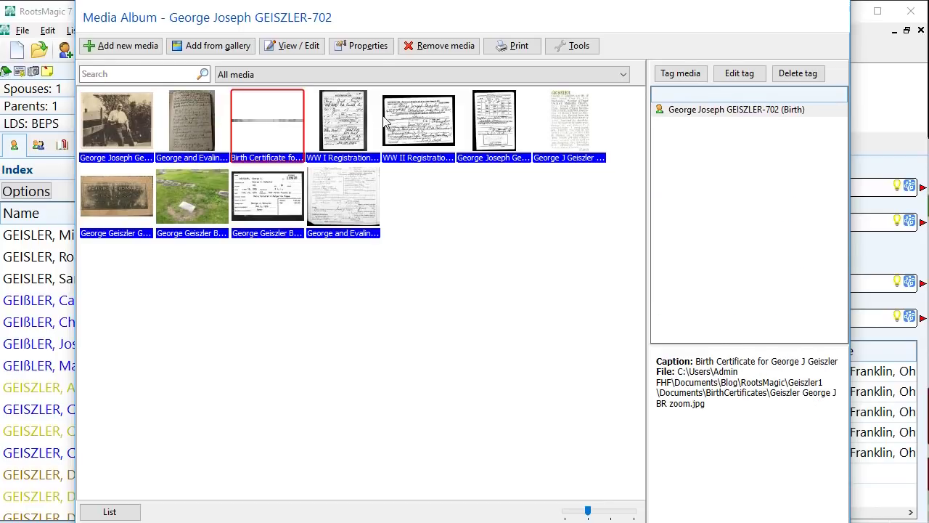
pyautogui.click(350, 116)
pyautogui.click(412, 120)
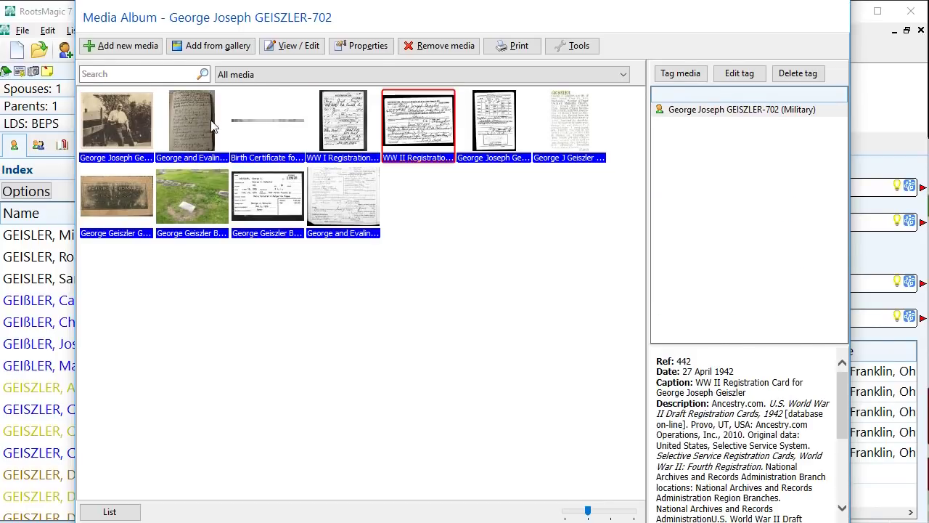
pyautogui.click(206, 123)
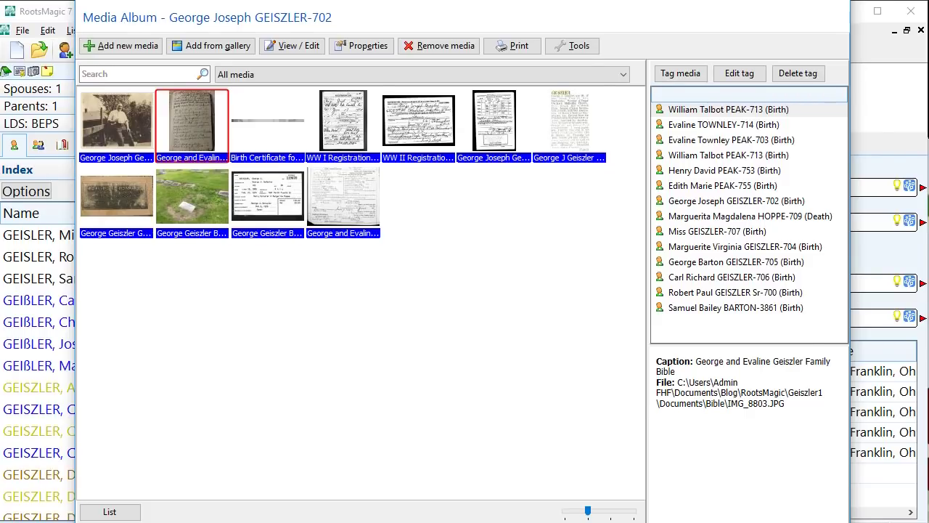
# Switch to File Explorer and open the family's Documents folder within Genealogy on the STORAGE - Black (J:) drive
pyautogui.hotkey('alt', 'Tab')
pyautogui.click(392, 119)
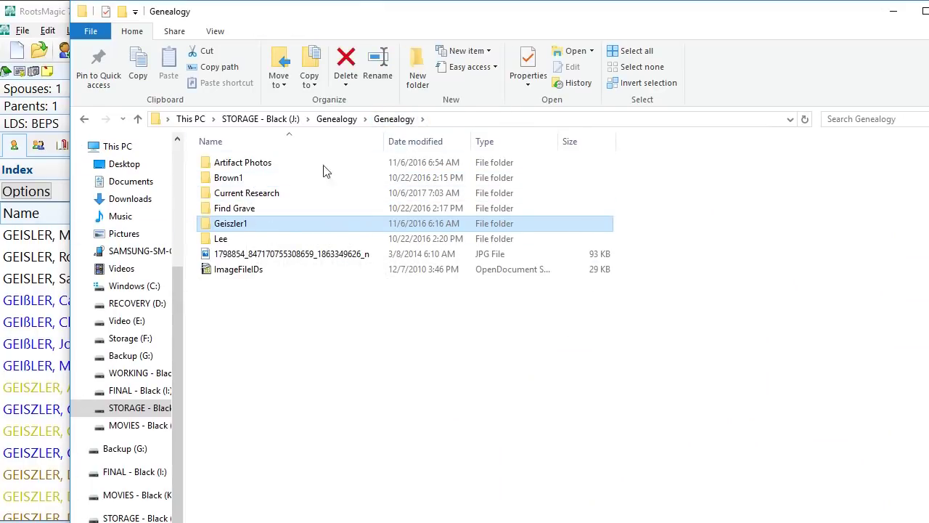
pyautogui.doubleClick(241, 226)
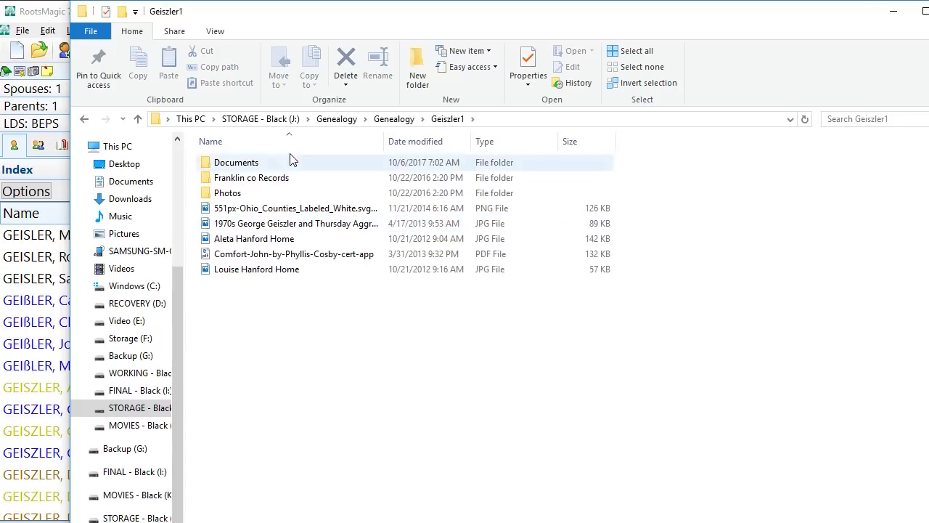
pyautogui.doubleClick(236, 161)
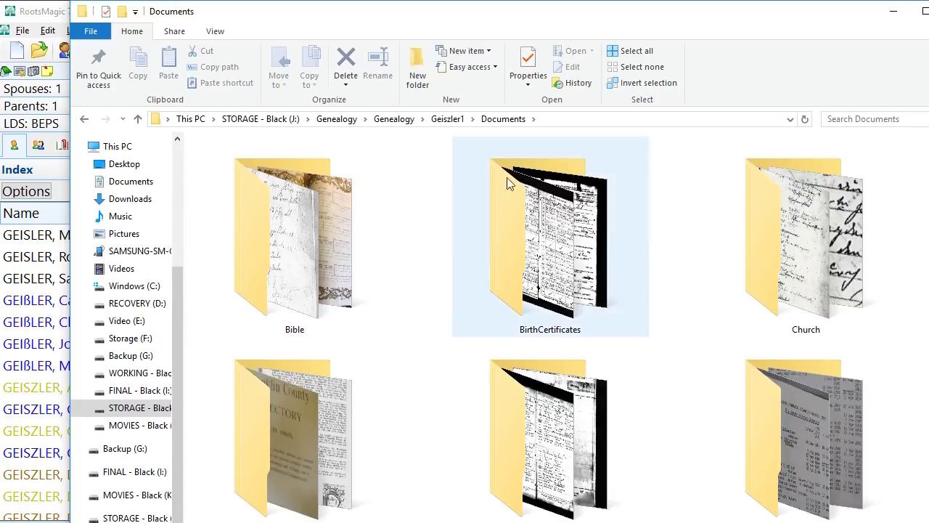
# Browse the document category folders, looking into Newspaper, Immigration and Bible in turn
pyautogui.scroll(-3, 639, 387)
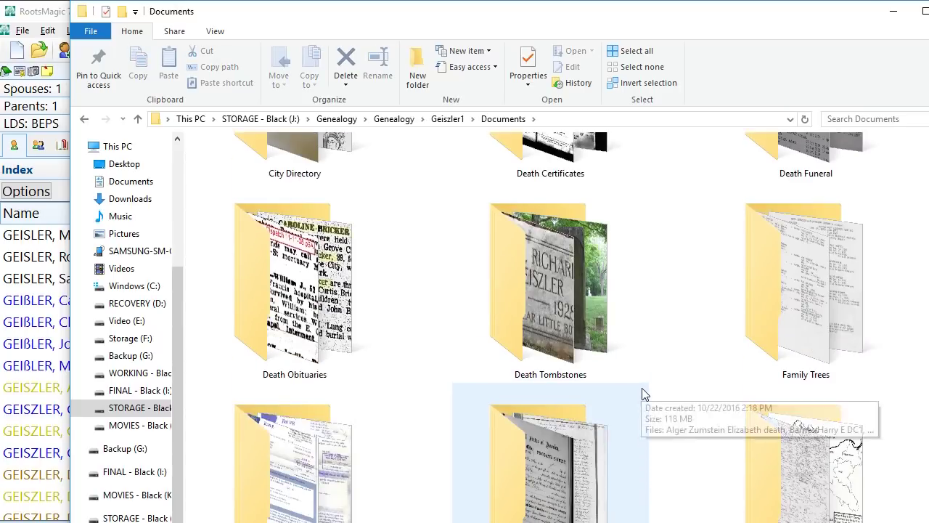
pyautogui.scroll(-2, 642, 387)
pyautogui.scroll(-2, 642, 388)
pyautogui.doubleClick(796, 283)
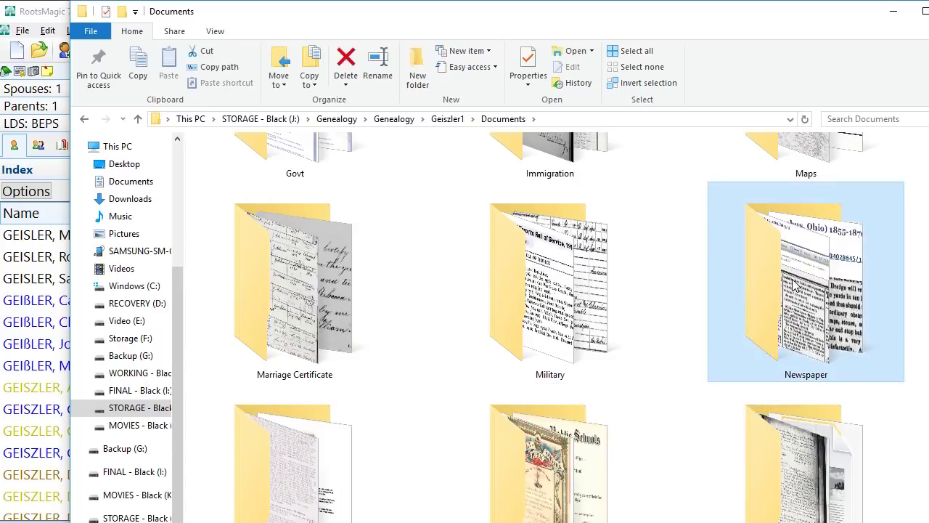
pyautogui.click(501, 119)
pyautogui.doubleClick(564, 320)
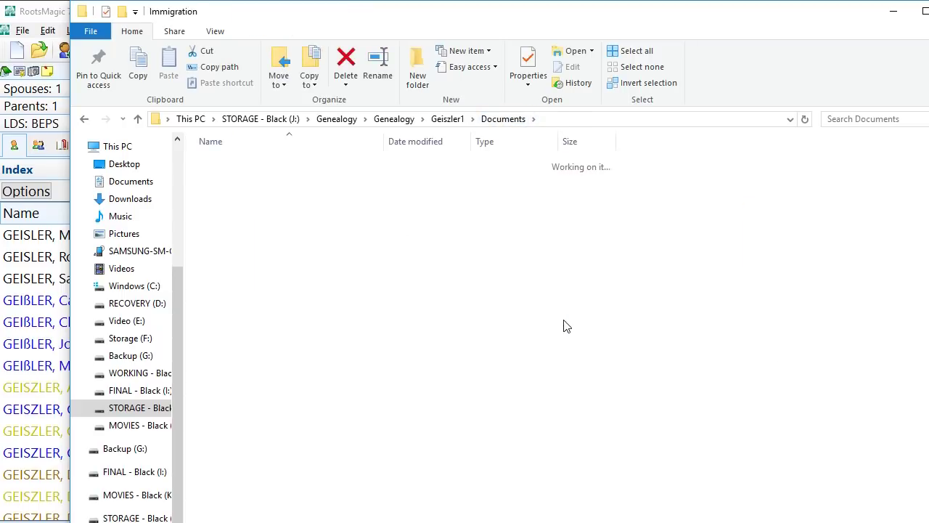
pyautogui.click(503, 119)
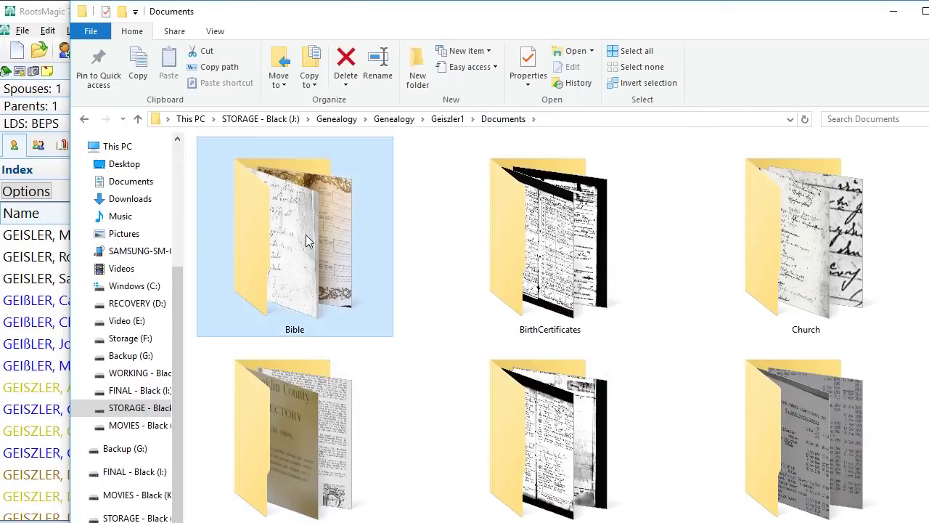
pyautogui.doubleClick(306, 235)
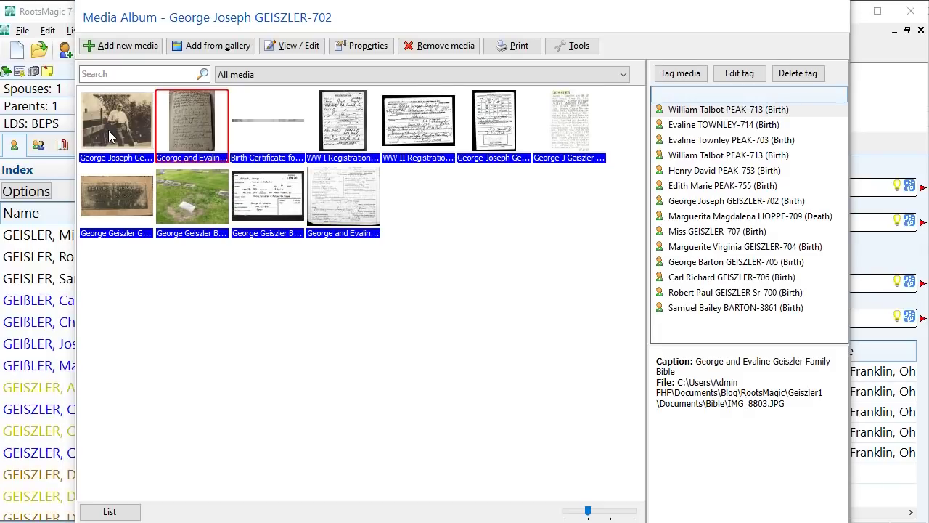
# Check the portrait and family Bible in the Media Album, and look through the couple's folder under Photos in File Explorer
pyautogui.click(111, 136)
pyautogui.click(182, 123)
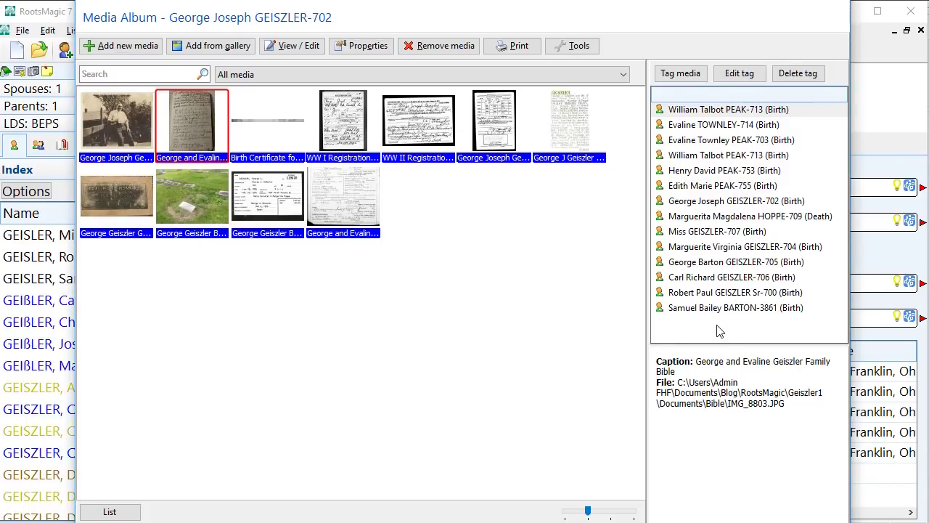
pyautogui.hotkey('alt', 'Tab')
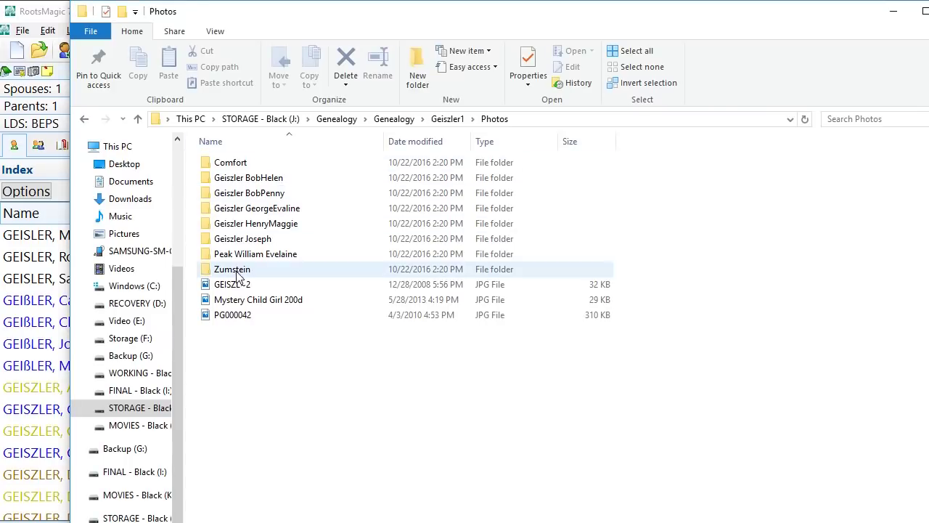
pyautogui.doubleClick(259, 207)
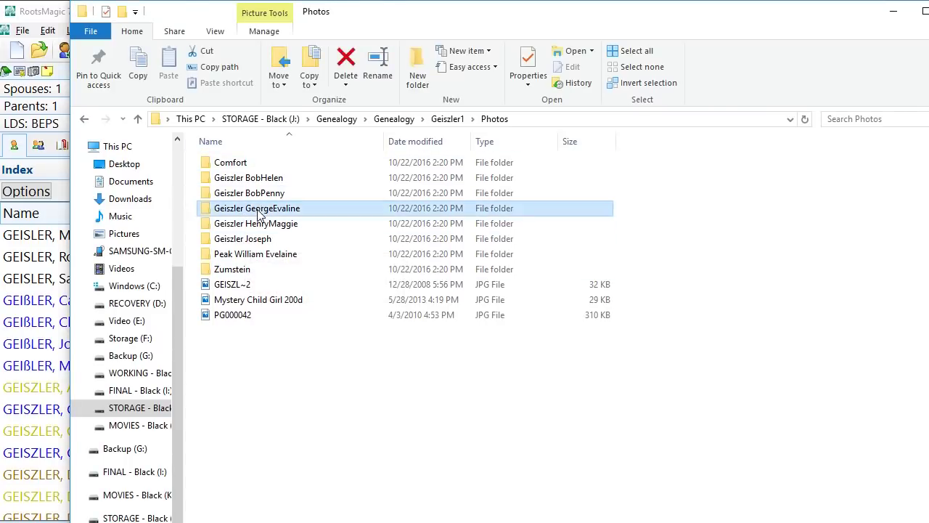
pyautogui.scroll(-10, 685, 272)
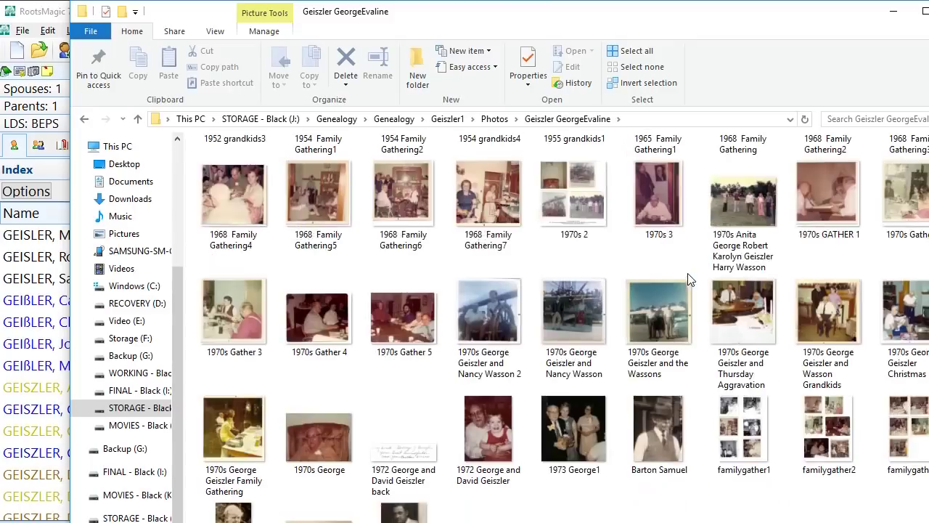
pyautogui.scroll(10, 684, 269)
# Return to the Media Album and view the details of the portrait, the old group photo and the cemetery photo
pyautogui.hotkey('alt', 'Tab')
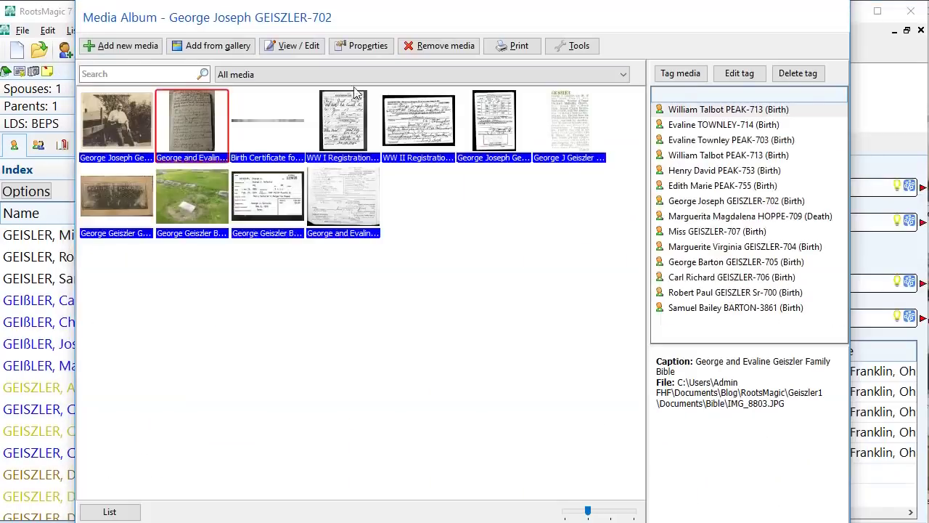
pyautogui.click(116, 154)
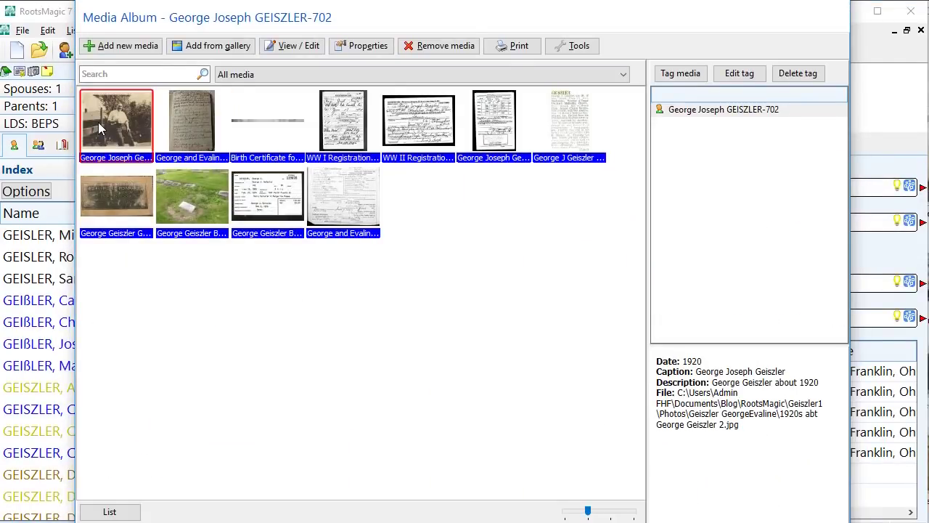
pyautogui.click(116, 209)
pyautogui.click(174, 203)
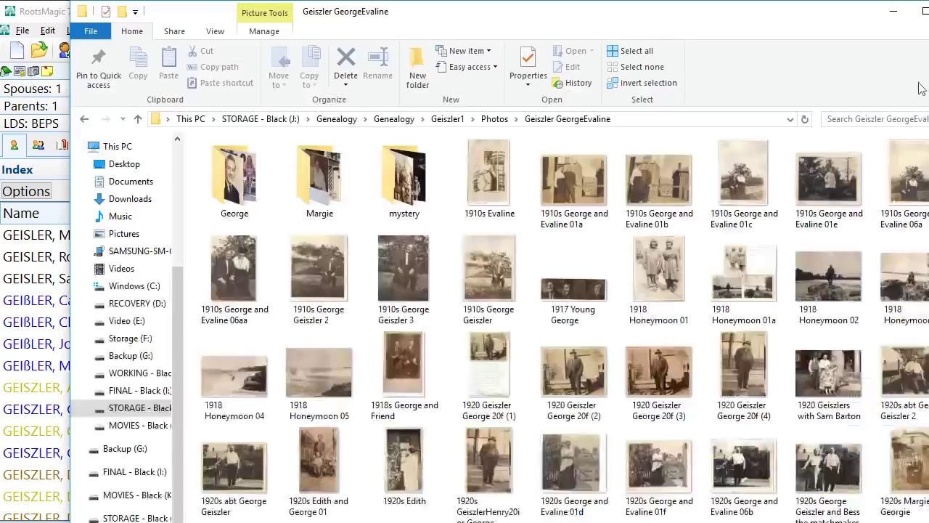
# Switch back to File Explorer, bring the whole photo window into view and go up to the family's main folder
pyautogui.hotkey('alt', 'Tab')
pyautogui.moveTo(563, 25); pyautogui.dragTo(537, 20)
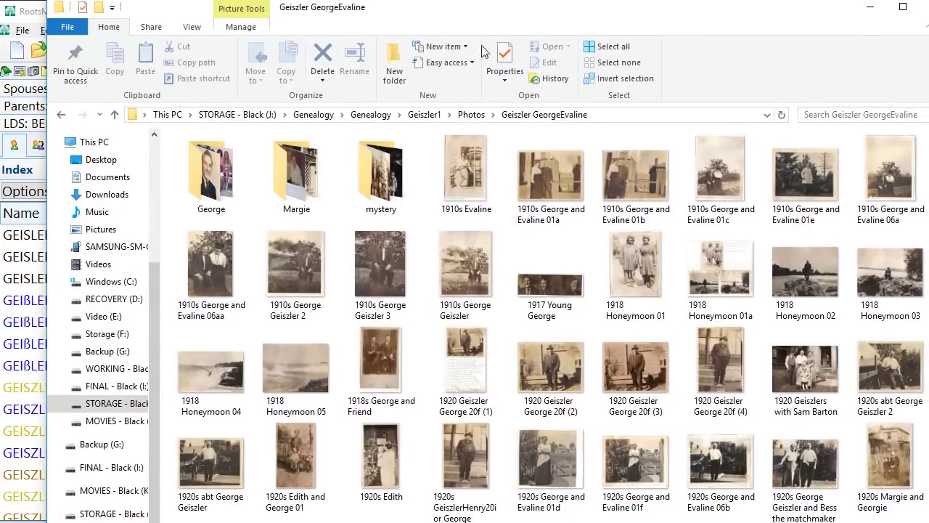
pyautogui.click(424, 114)
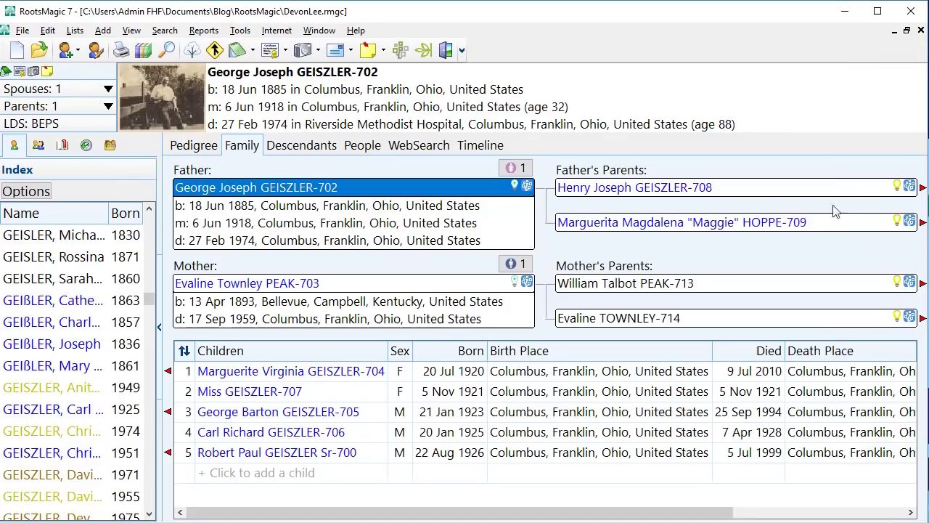
# Open the WebHints for the father's father in the Family view and follow his pending FamilySearch hints
pyautogui.click(898, 187)
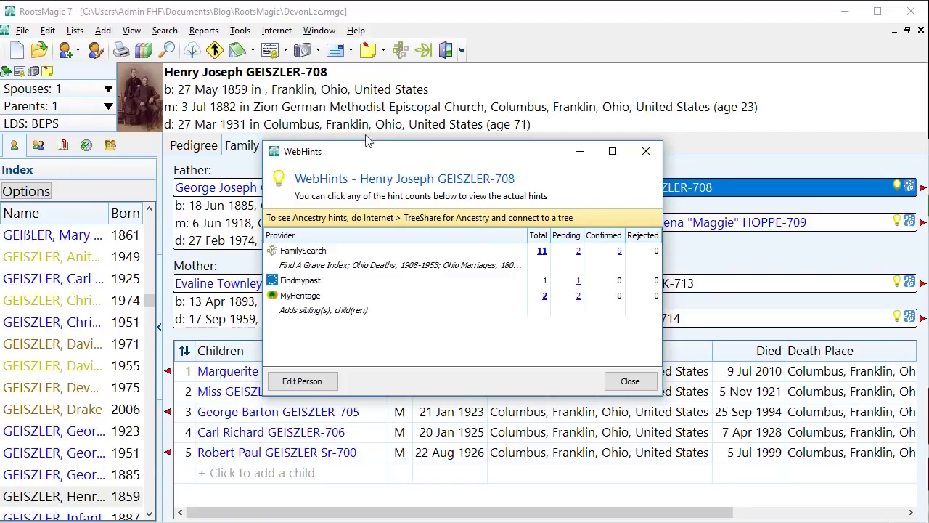
pyautogui.moveTo(415, 158); pyautogui.dragTo(411, 114)
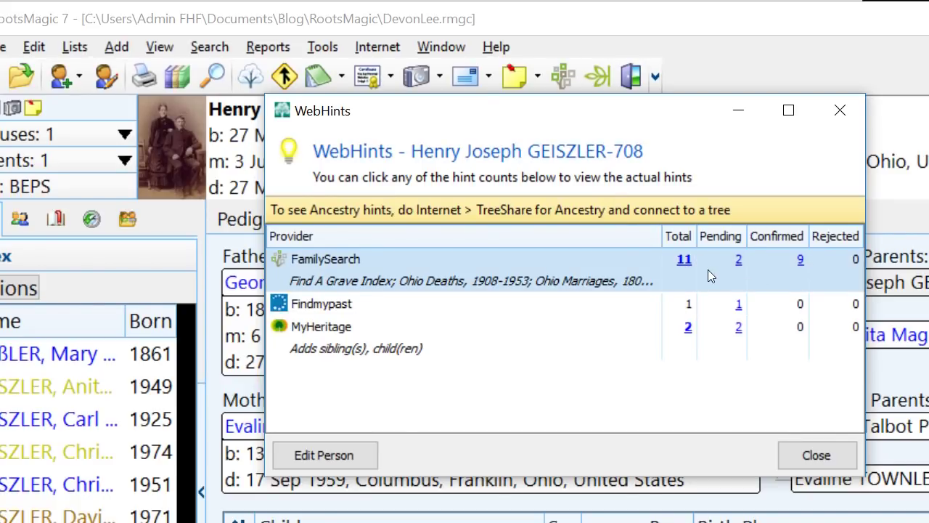
pyautogui.click(739, 260)
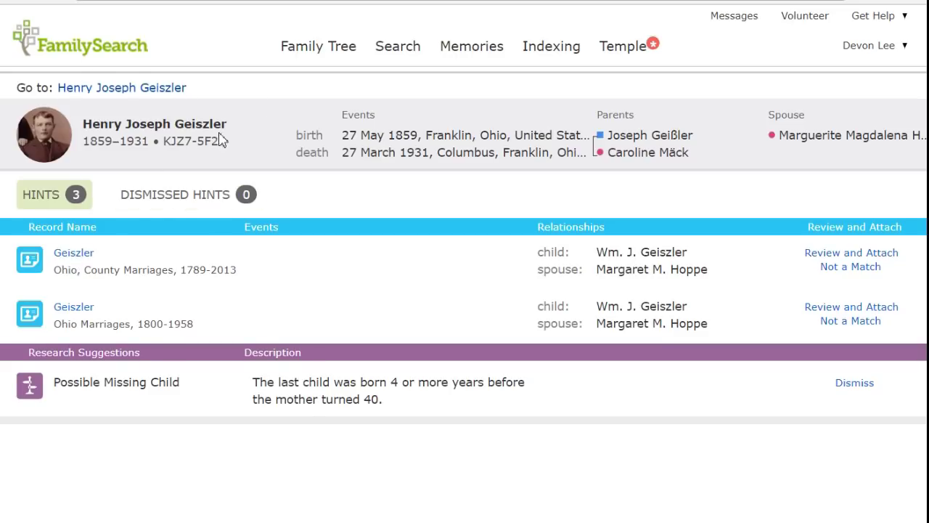
# Read the details of both record hints, Ohio, County Marriages, 1789-2013 and Ohio Marriages, 1800-1958
pyautogui.click(62, 260)
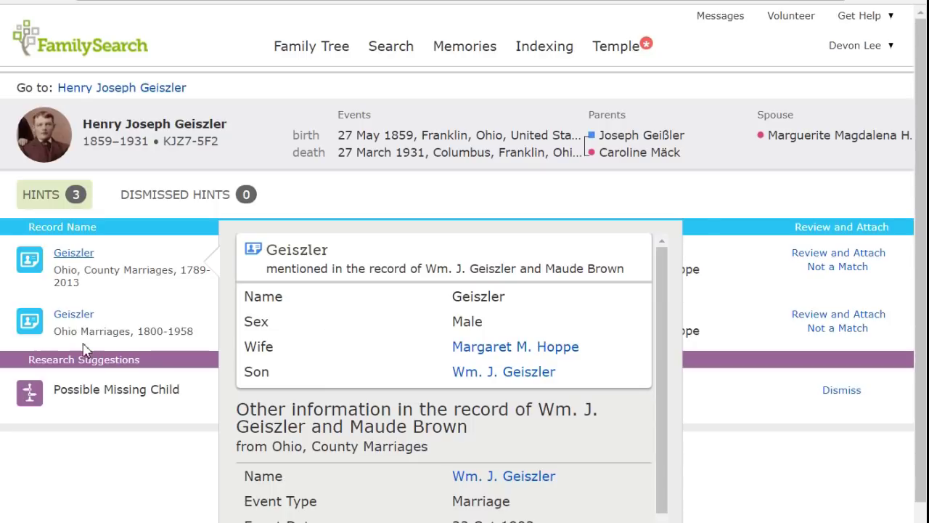
pyautogui.scroll(-5, 567, 433)
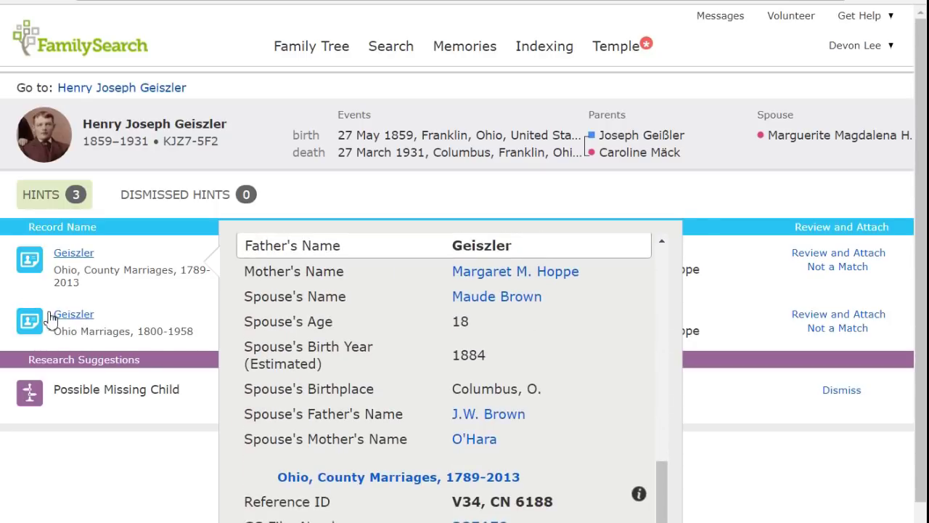
pyautogui.click(65, 314)
pyautogui.scroll(-5, 470, 411)
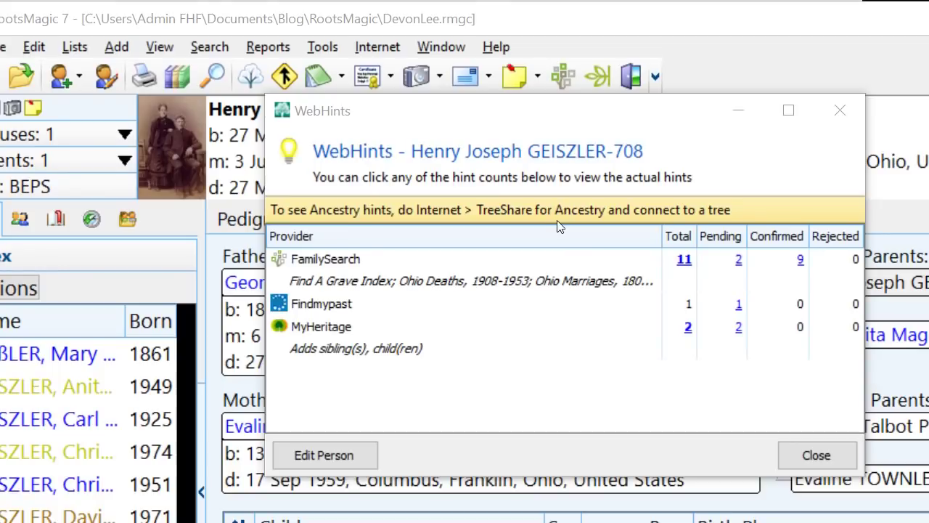
# Close the WebHints window and view the upload and download options of TreeShare for Ancestry
pyautogui.click(815, 447)
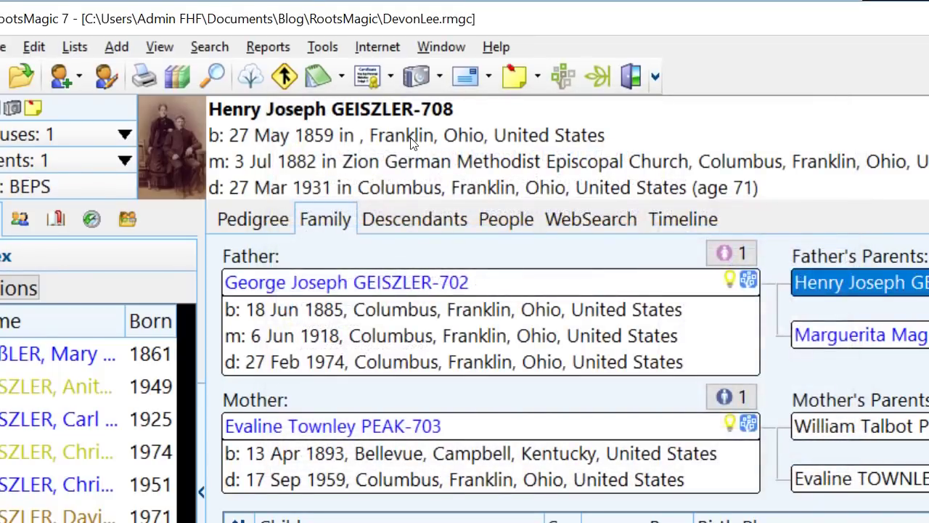
pyautogui.click(603, 75)
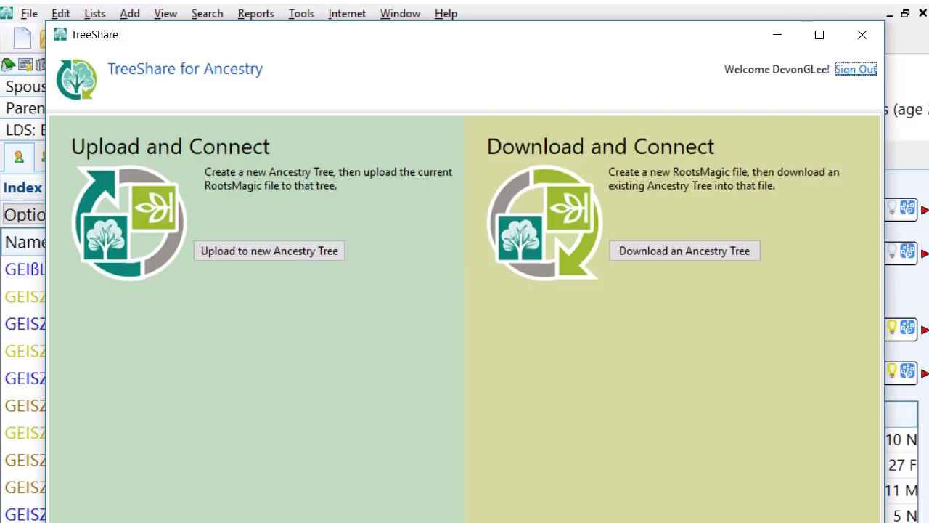
pyautogui.click(862, 34)
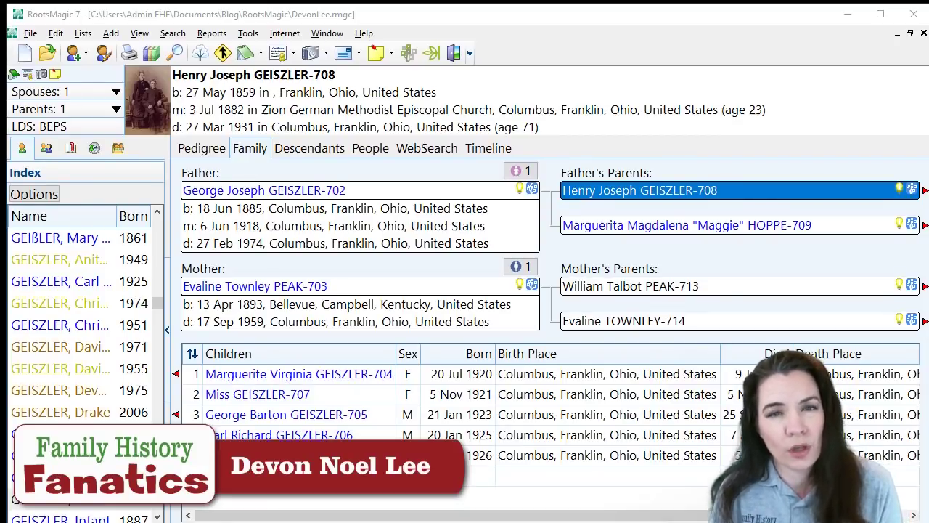
# Select the father in the Family view and generate the Problem List using the preset problem types
pyautogui.click(304, 190)
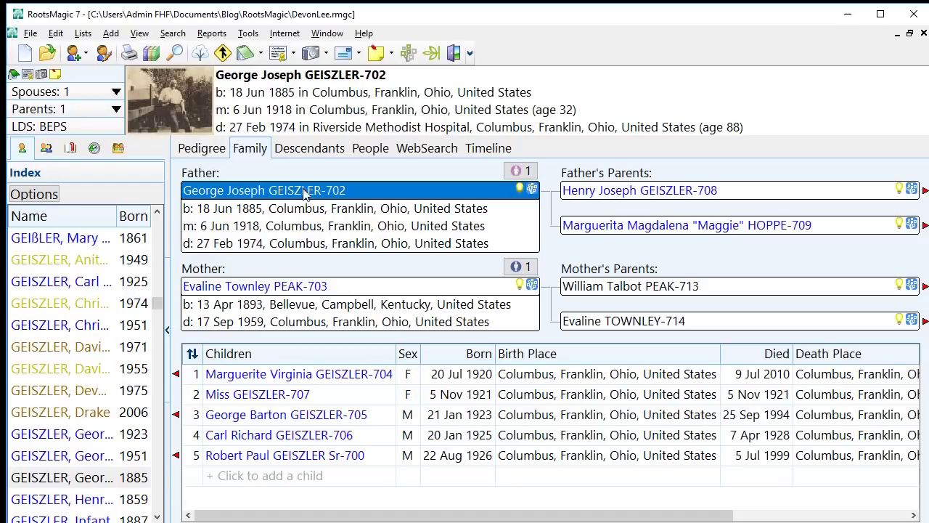
pyautogui.click(249, 35)
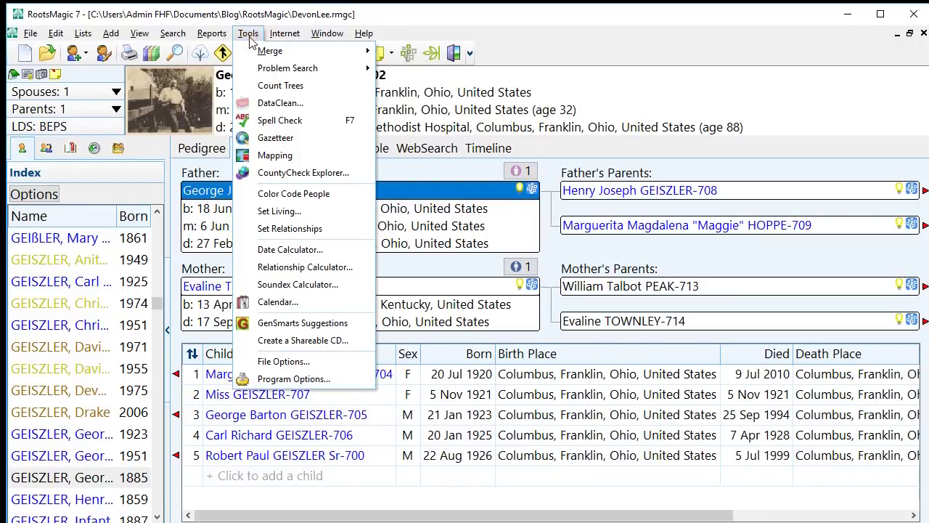
pyautogui.moveTo(283, 69)
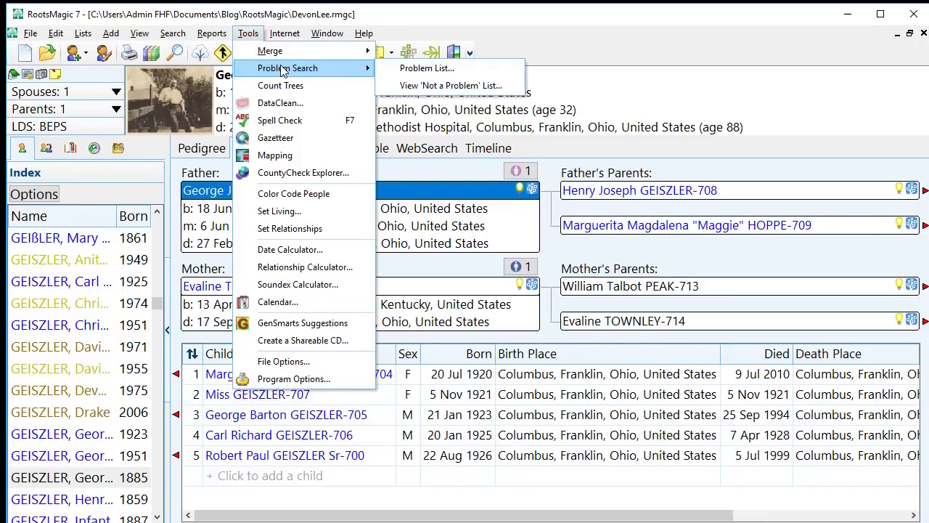
pyautogui.click(449, 79)
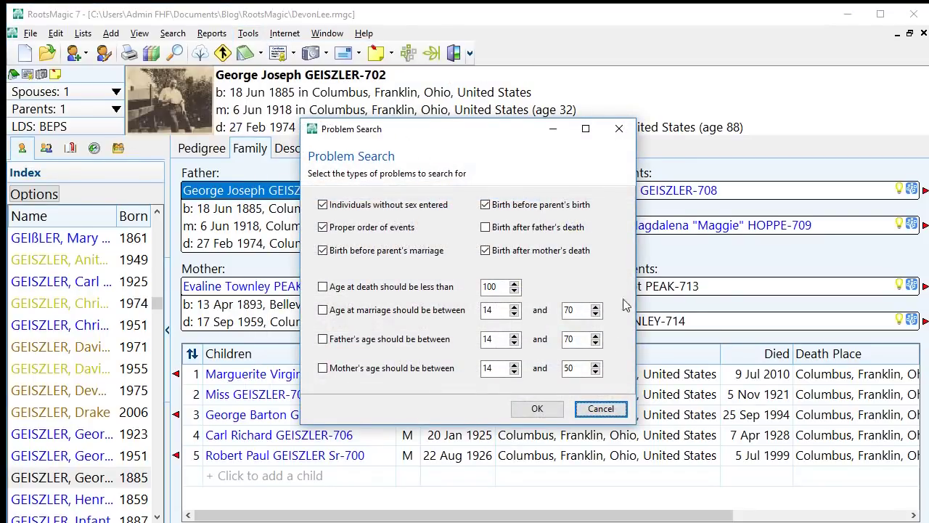
pyautogui.click(554, 414)
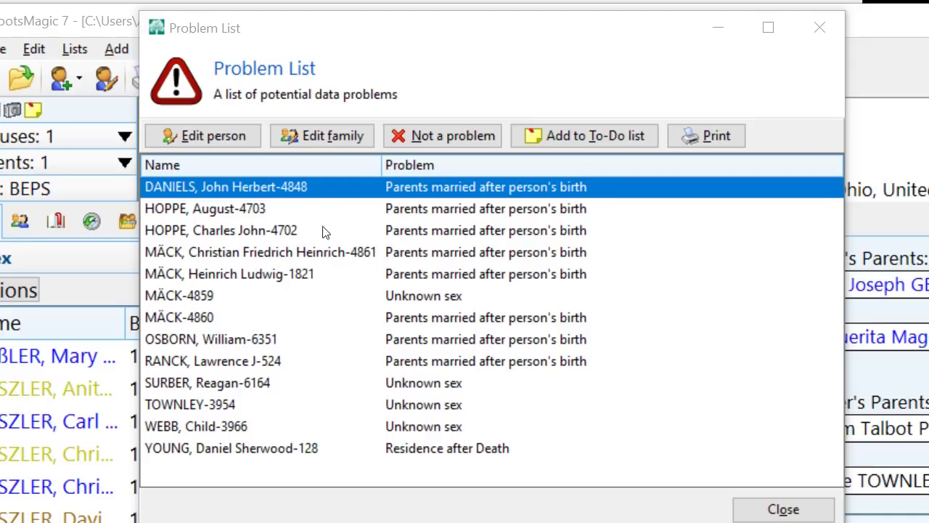
# Review the first entry flagged "Parents married after person's birth" and close the Problem List
pyautogui.click(252, 196)
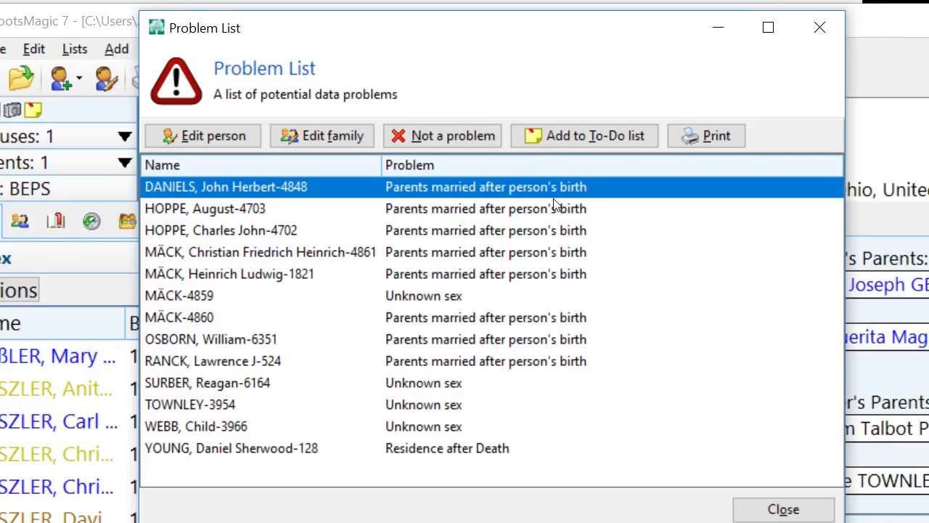
pyautogui.doubleClick(409, 192)
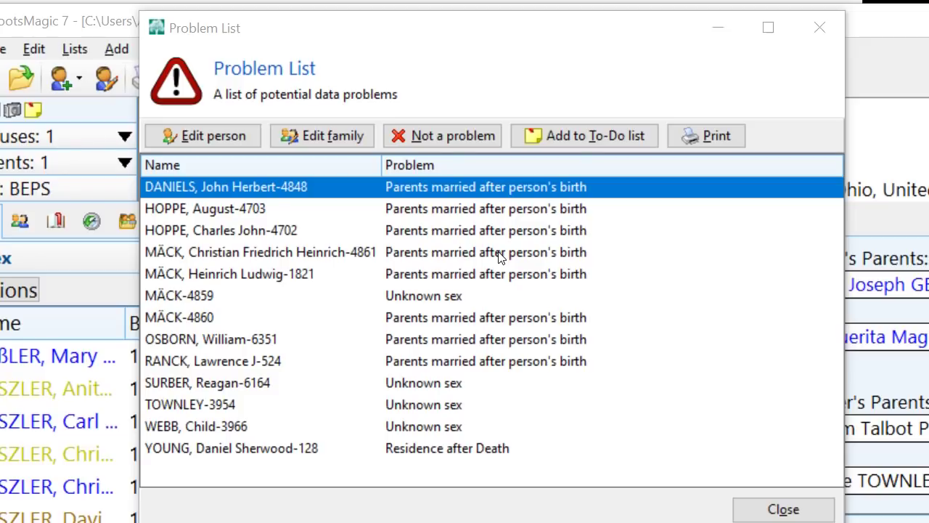
pyautogui.click(808, 515)
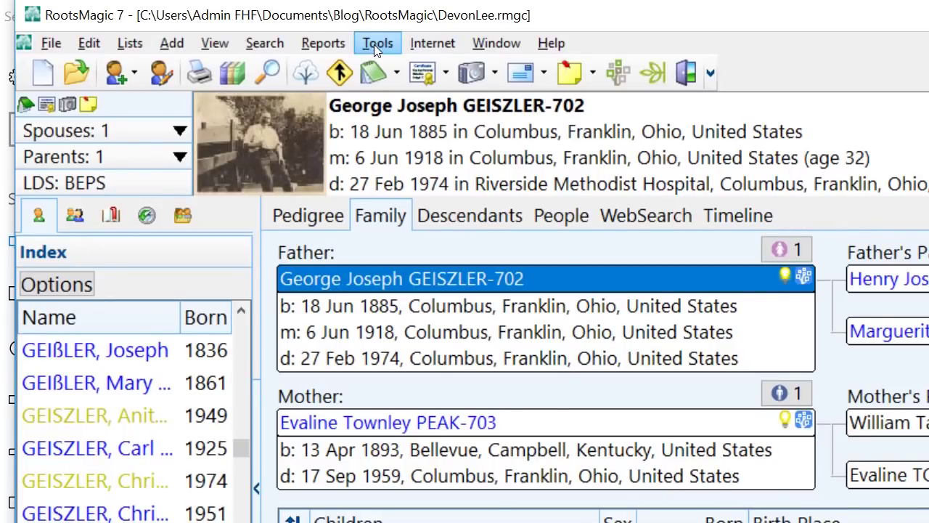
# Bring up the report chooser and search the available reports for "Missing"
pyautogui.click(370, 45)
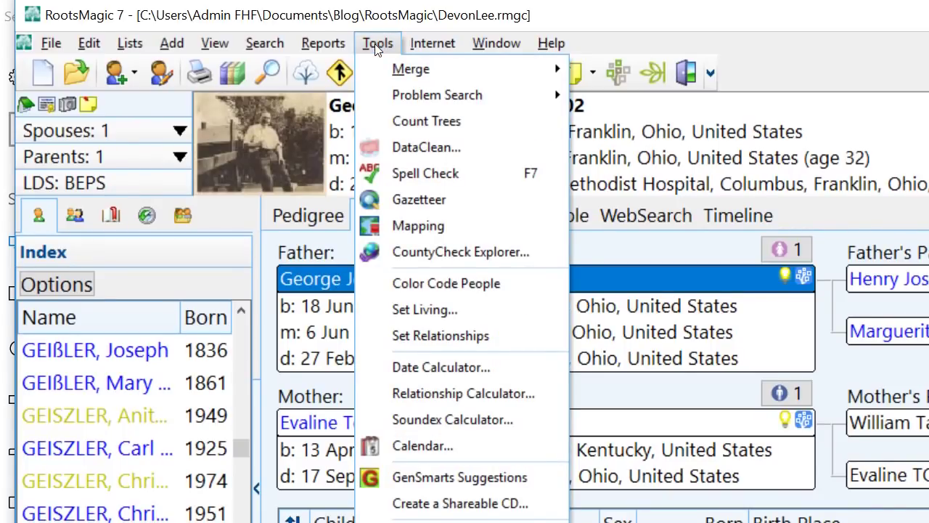
pyautogui.click(341, 234)
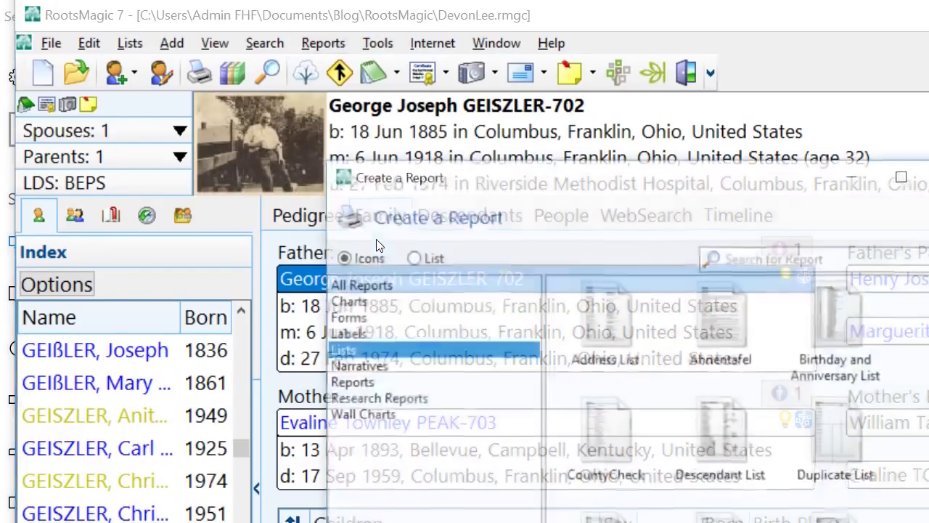
pyautogui.click(883, 256)
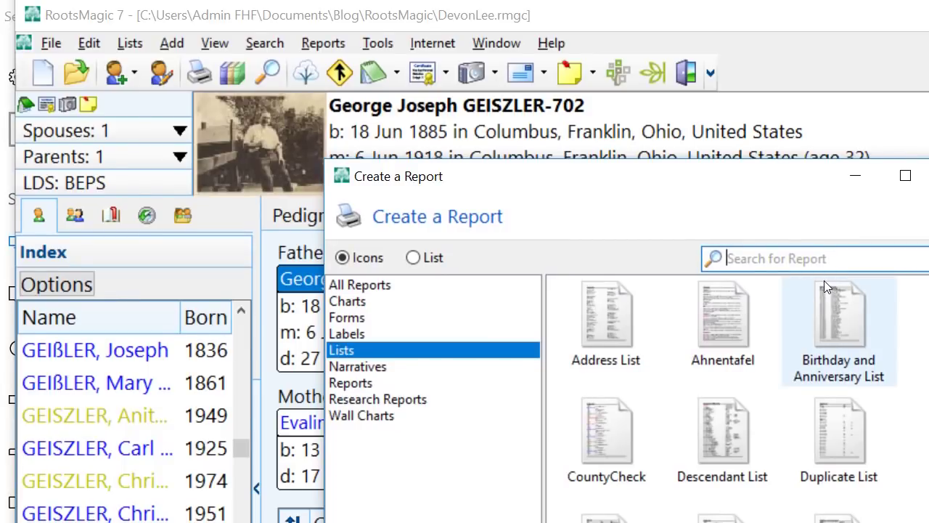
pyautogui.write('Missing')
pyautogui.moveTo(799, 177); pyautogui.dragTo(731, 46)
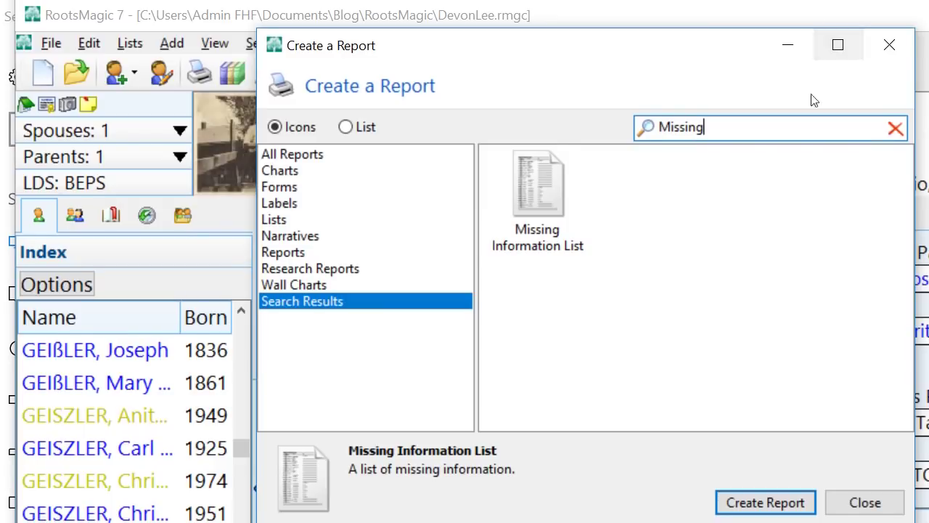
# Generate the Missing Information List report for the Birth fact type, with everyone included
pyautogui.click(560, 183)
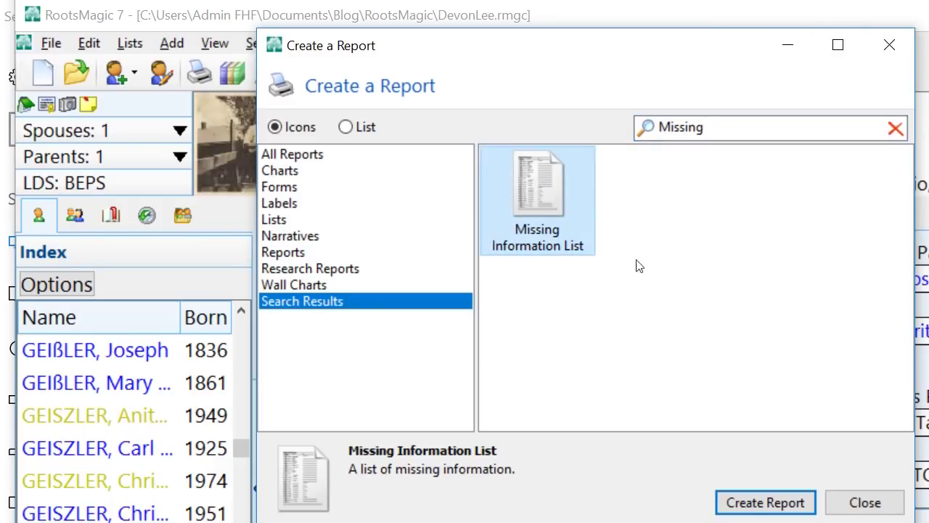
pyautogui.click(766, 503)
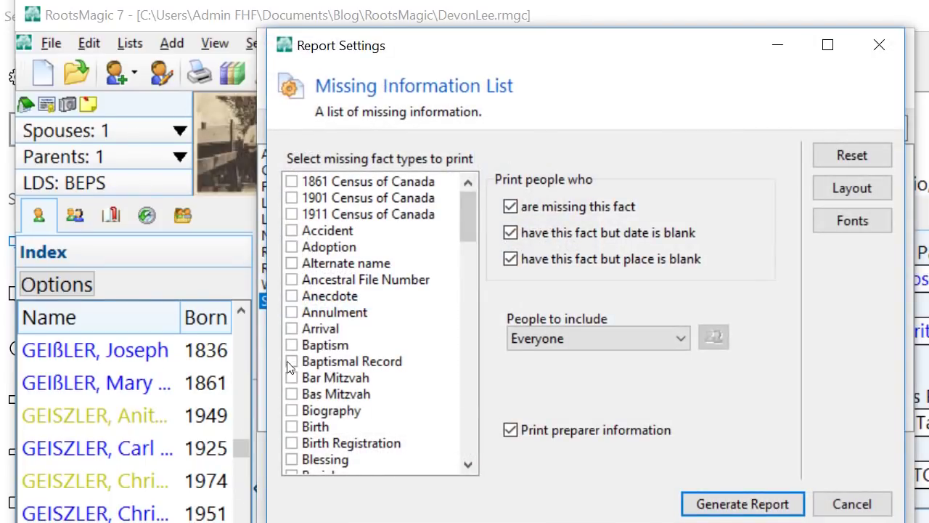
pyautogui.click(299, 428)
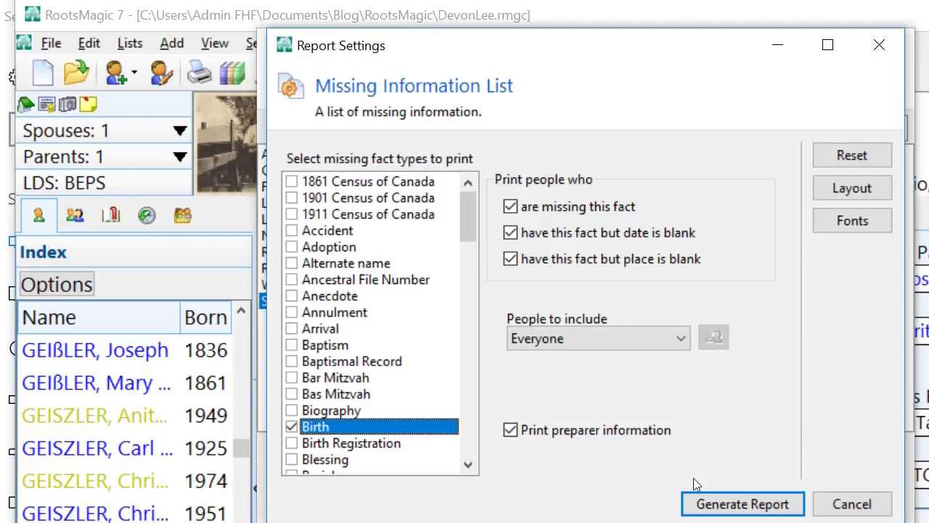
pyautogui.click(716, 502)
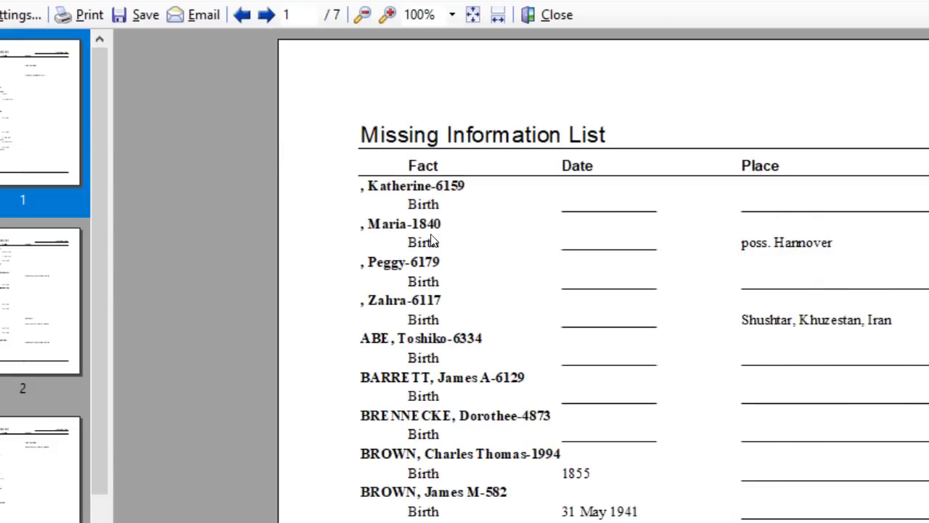
# Read through the Missing Information List pages at 75% zoom and close the report
pyautogui.scroll(-2, 520, 237)
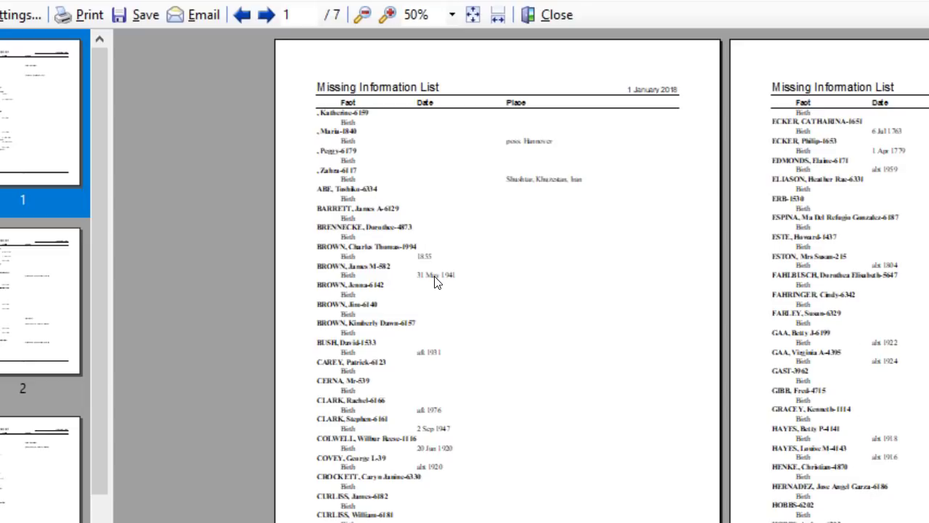
pyautogui.click(452, 15)
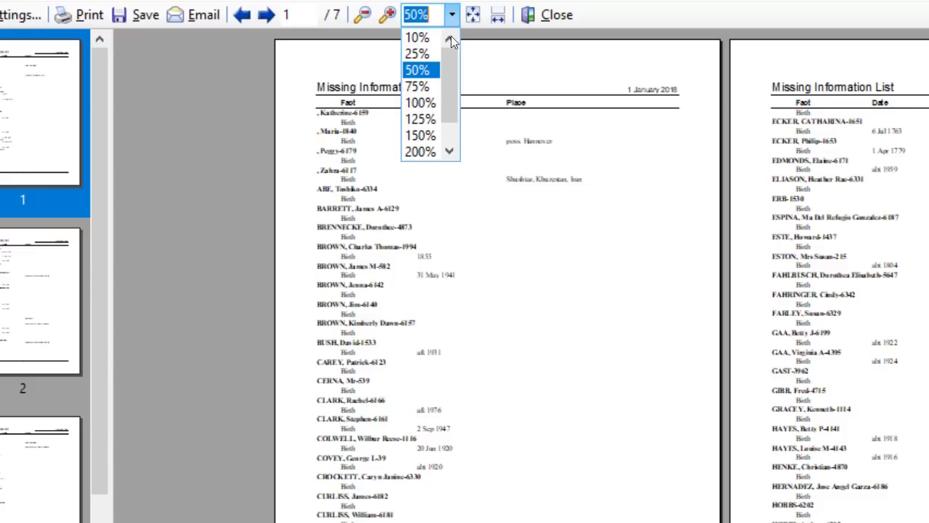
pyautogui.click(430, 88)
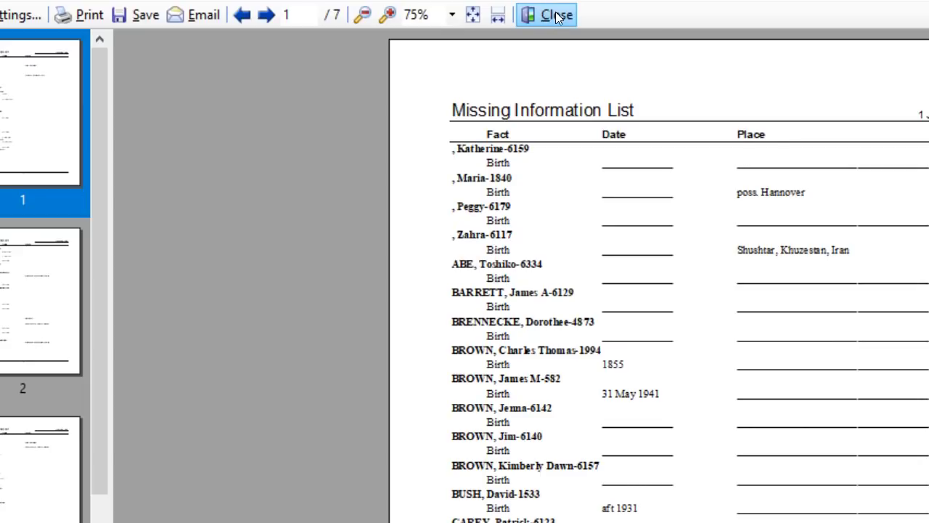
pyautogui.scroll(-3, 660, 156)
pyautogui.scroll(-13, 660, 276)
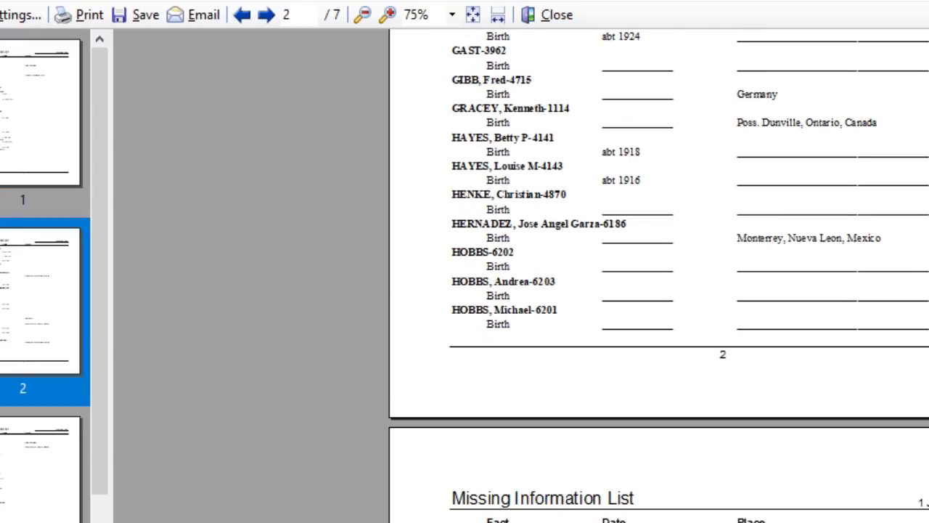
pyautogui.scroll(-10, 659, 276)
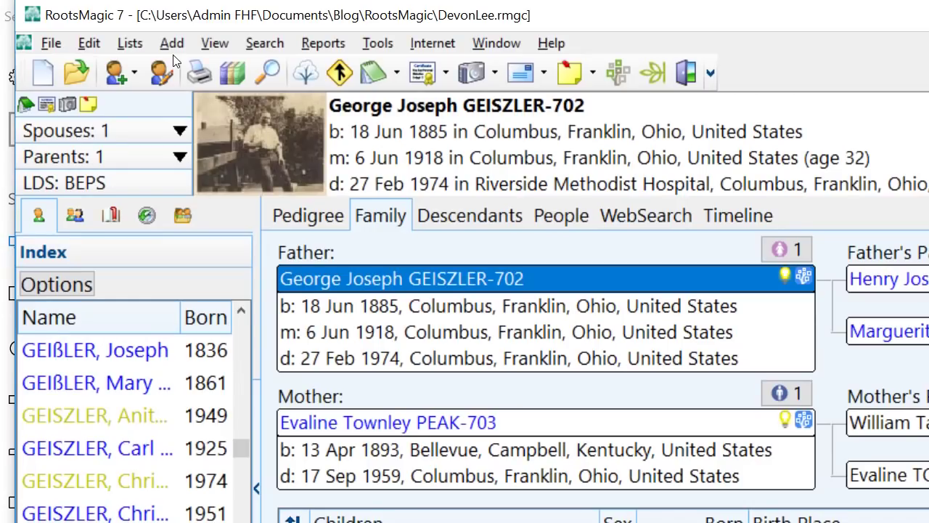
# Open the Place List and find the entries for Franklin, Ohio
pyautogui.click(128, 43)
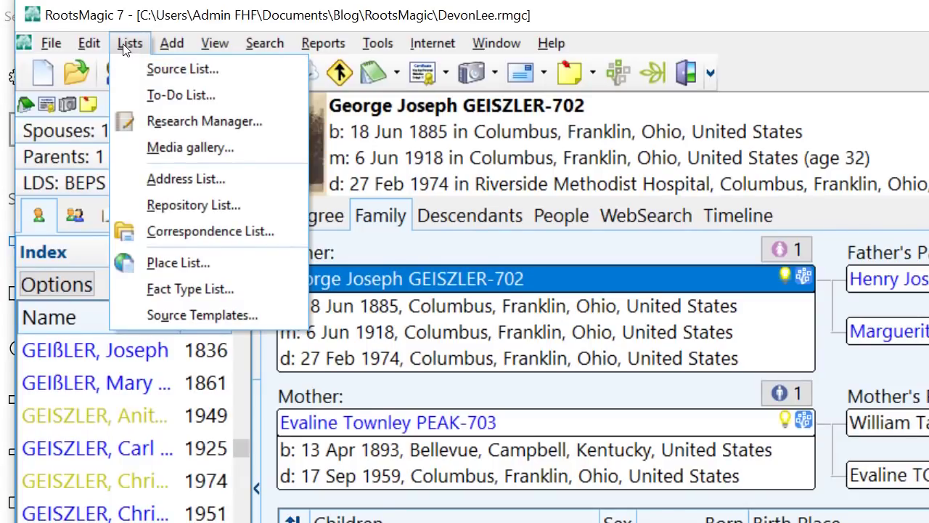
pyautogui.click(194, 265)
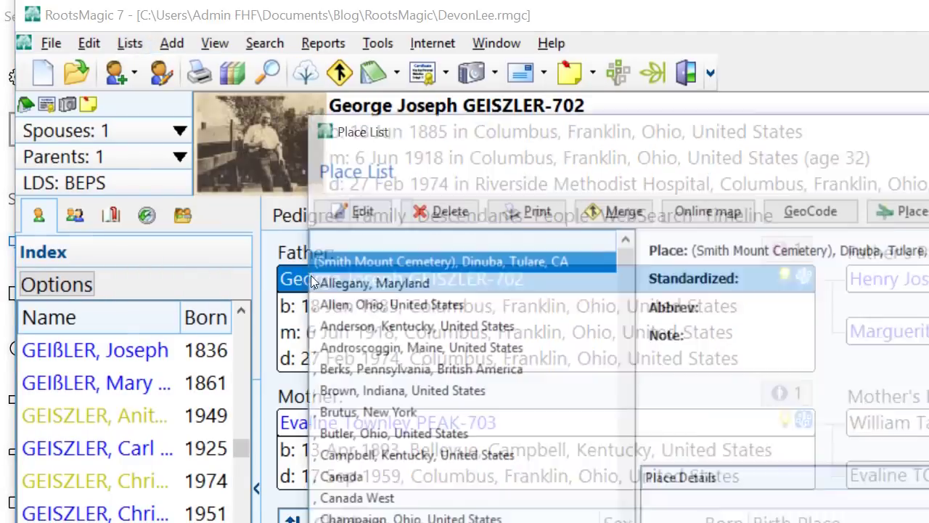
pyautogui.scroll(-7, 442, 436)
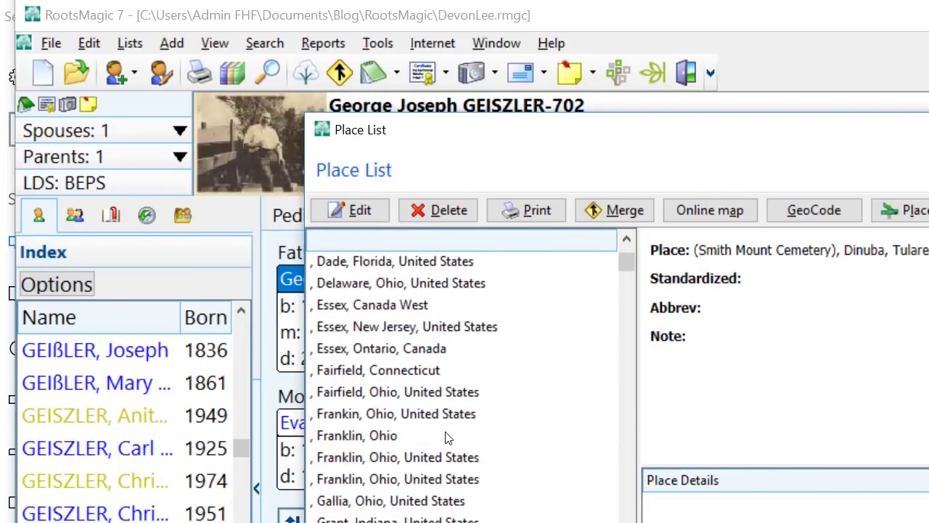
pyautogui.scroll(1, 445, 435)
pyautogui.scroll(-1, 448, 439)
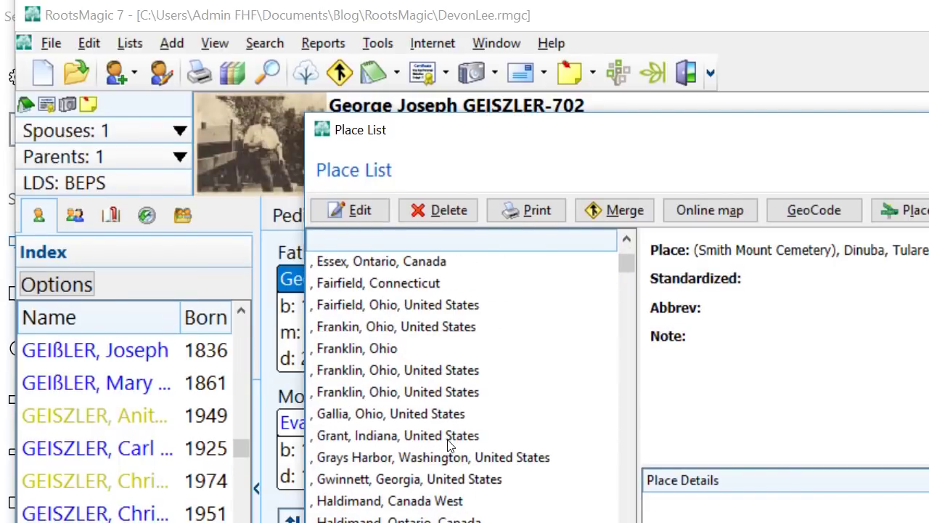
pyautogui.scroll(-1, 450, 443)
# Compare the misspelled "Frankin, Ohio, United States" place with the three Franklin, Ohio variants below it
pyautogui.click(382, 282)
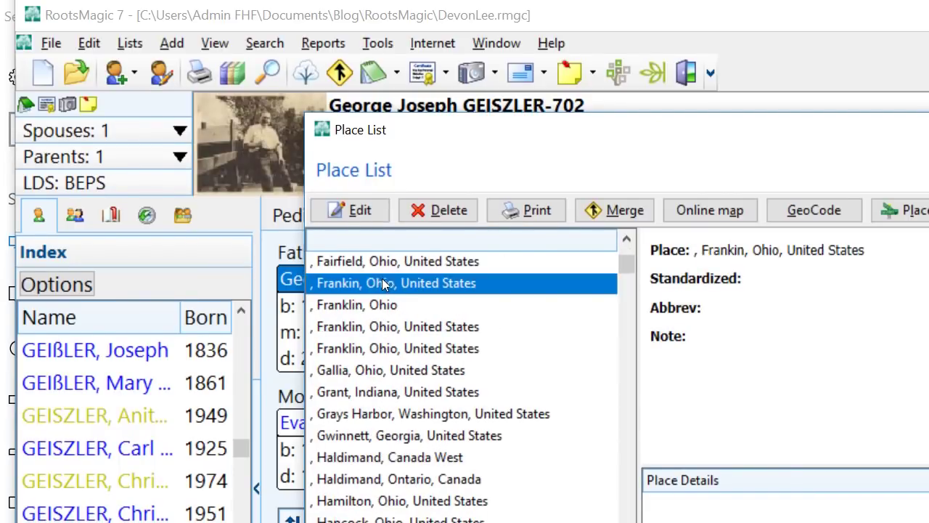
pyautogui.click(414, 347)
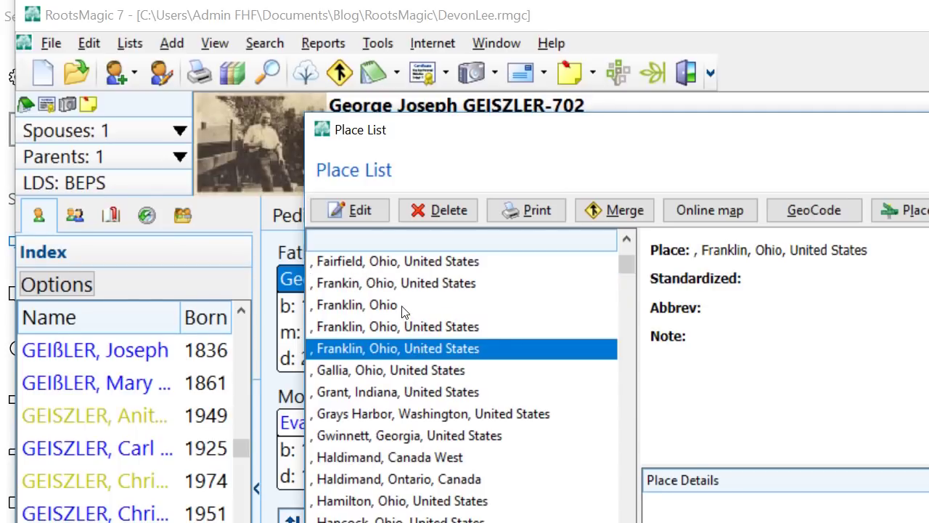
pyautogui.click(409, 306)
pyautogui.click(408, 326)
pyautogui.click(408, 350)
pyautogui.click(416, 283)
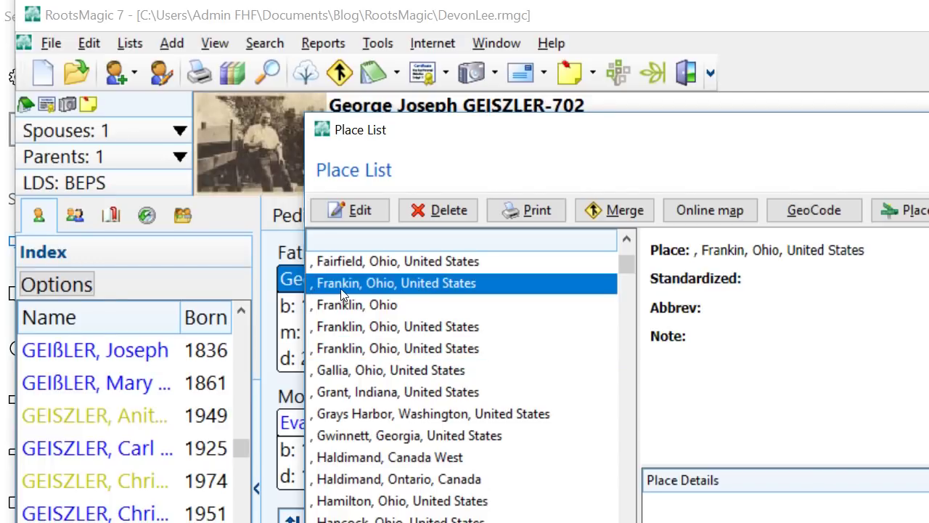
pyautogui.click(358, 308)
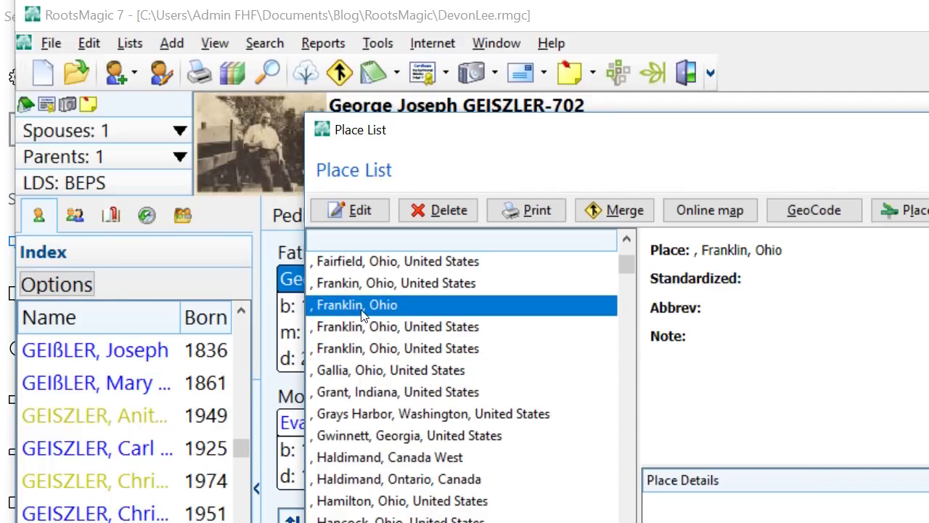
pyautogui.click(379, 328)
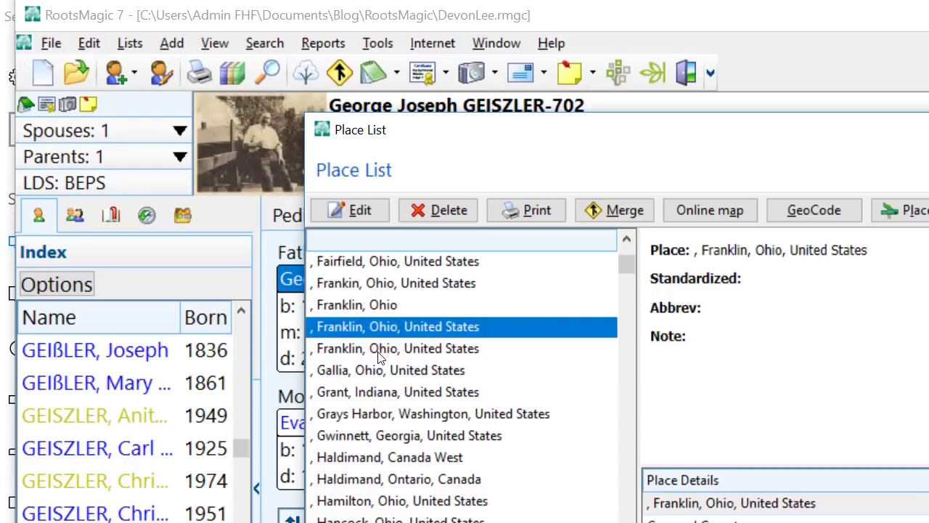
pyautogui.click(379, 350)
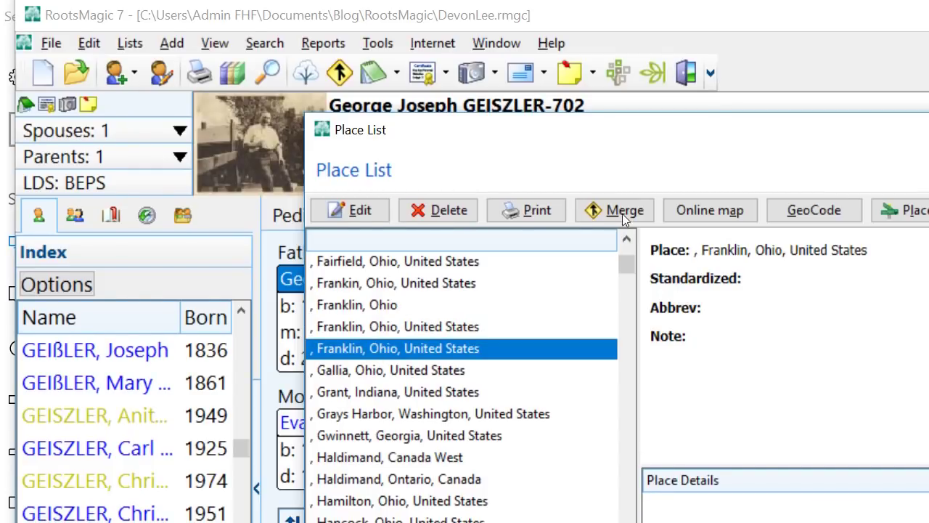
# Start a merge on "Frankin, Ohio, United States" and mark "Franklin, Ohio" and both "Franklin, Ohio, United States" entries as places to merge
pyautogui.click(452, 281)
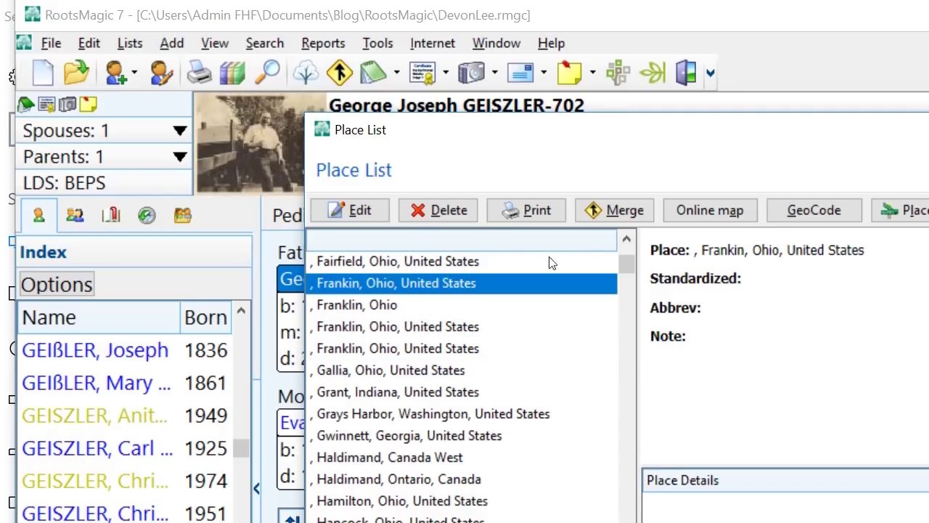
pyautogui.click(628, 212)
pyautogui.click(405, 451)
pyautogui.click(406, 473)
pyautogui.click(405, 496)
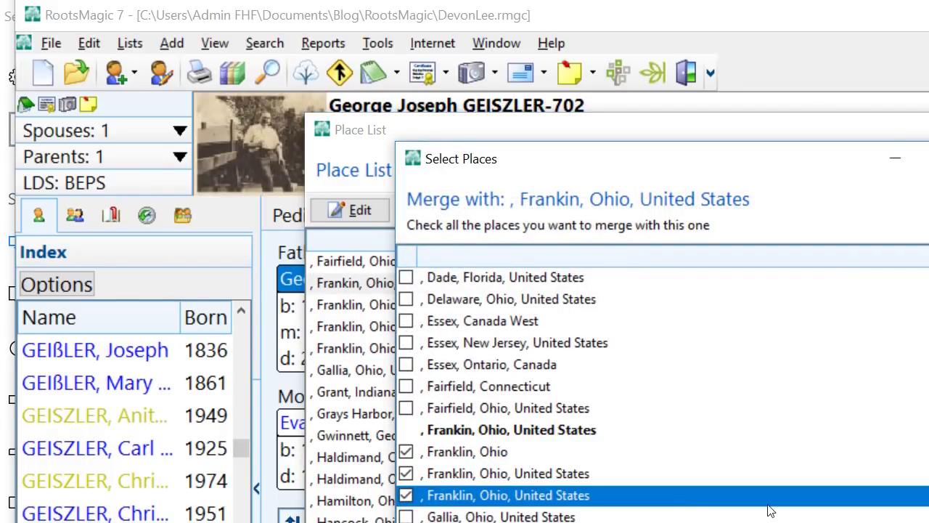